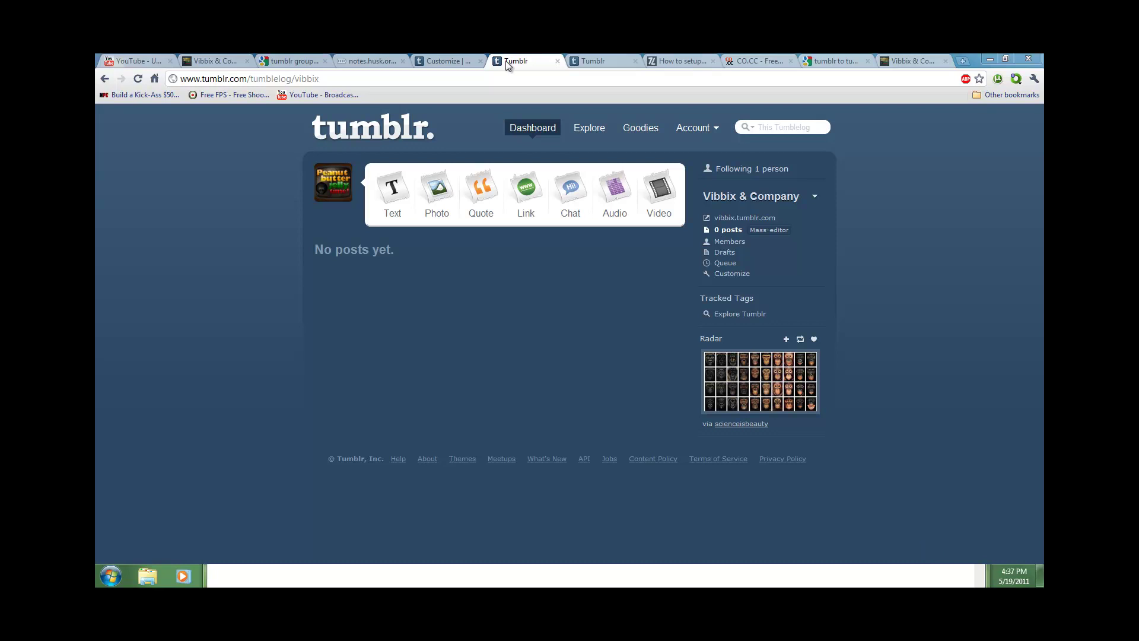
Step: Glance at the group Tumblr how-to article, then load the komradevibbix dashboard with its nine posts
{"action": "left_click", "coordinate": [349, 59]}
{"action": "triple_click", "coordinate": [184, 156]}
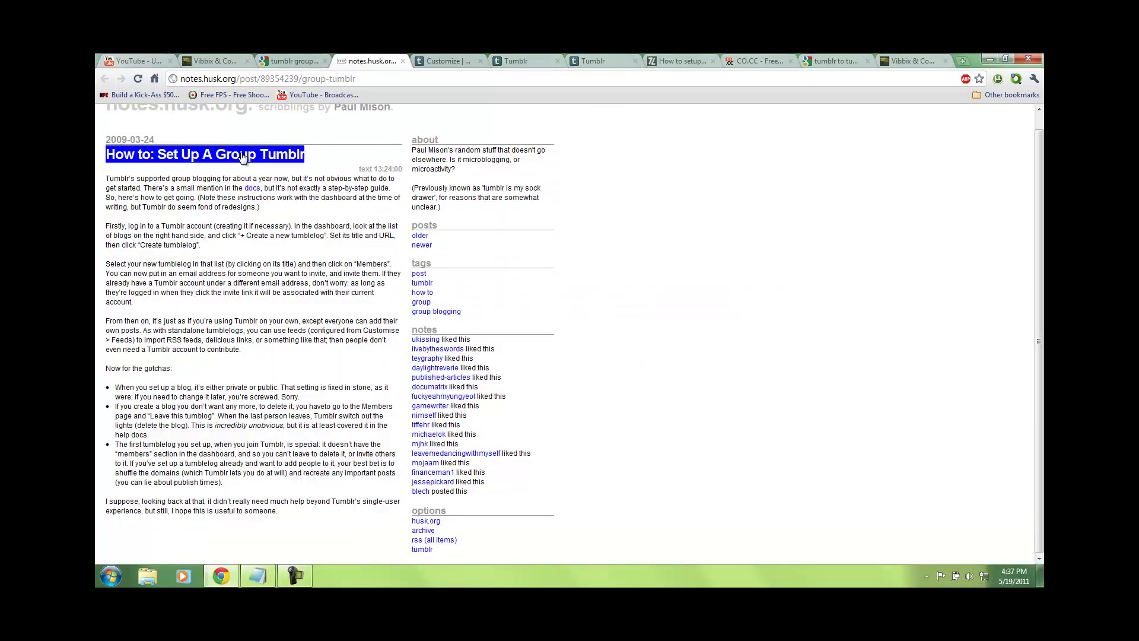
{"action": "left_click", "coordinate": [521, 59]}
{"action": "left_click", "coordinate": [585, 65]}
{"action": "scroll", "coordinate": [497, 312], "scroll_direction": "up", "scroll_amount": 15}
{"action": "scroll", "coordinate": [497, 312], "scroll_direction": "up", "scroll_amount": 10}
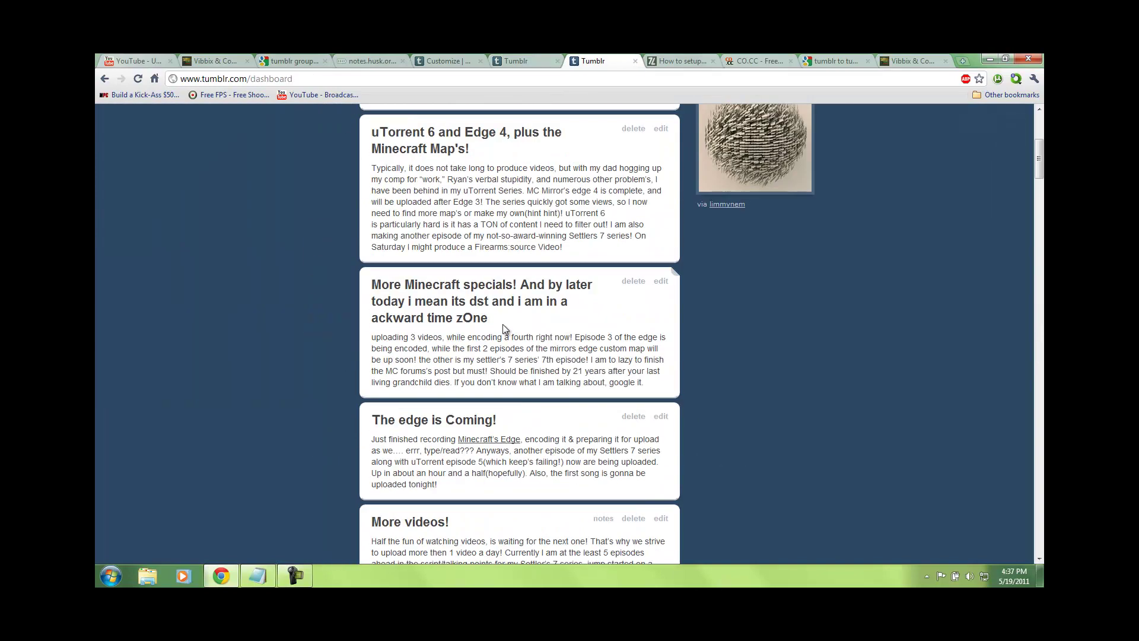
{"action": "left_click", "coordinate": [525, 123]}
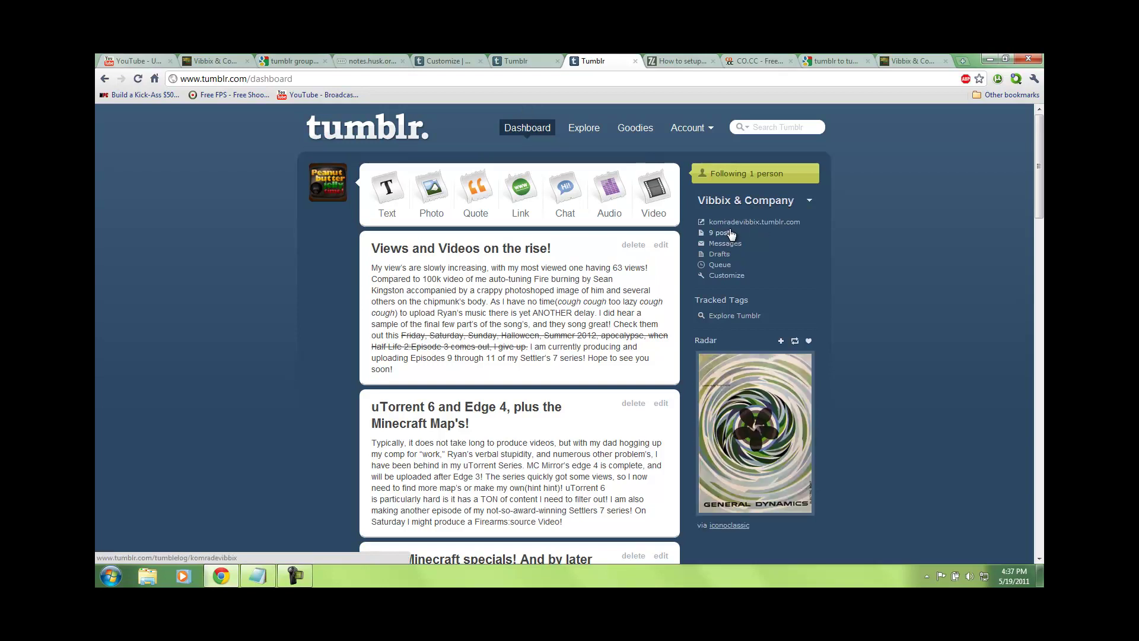
Step: Open the blog in a background tab, inspect its komrade web address and first post, then go to Customize
{"action": "middle_click", "coordinate": [771, 221]}
{"action": "left_click", "coordinate": [643, 59]}
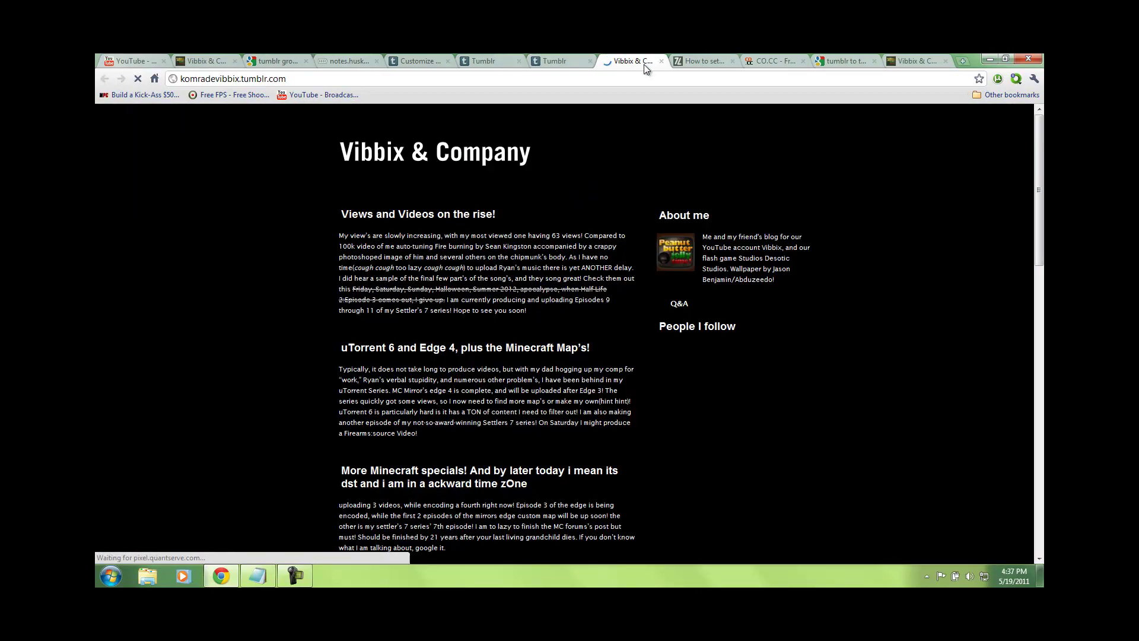
{"action": "scroll", "coordinate": [492, 216], "scroll_direction": "down", "scroll_amount": 7}
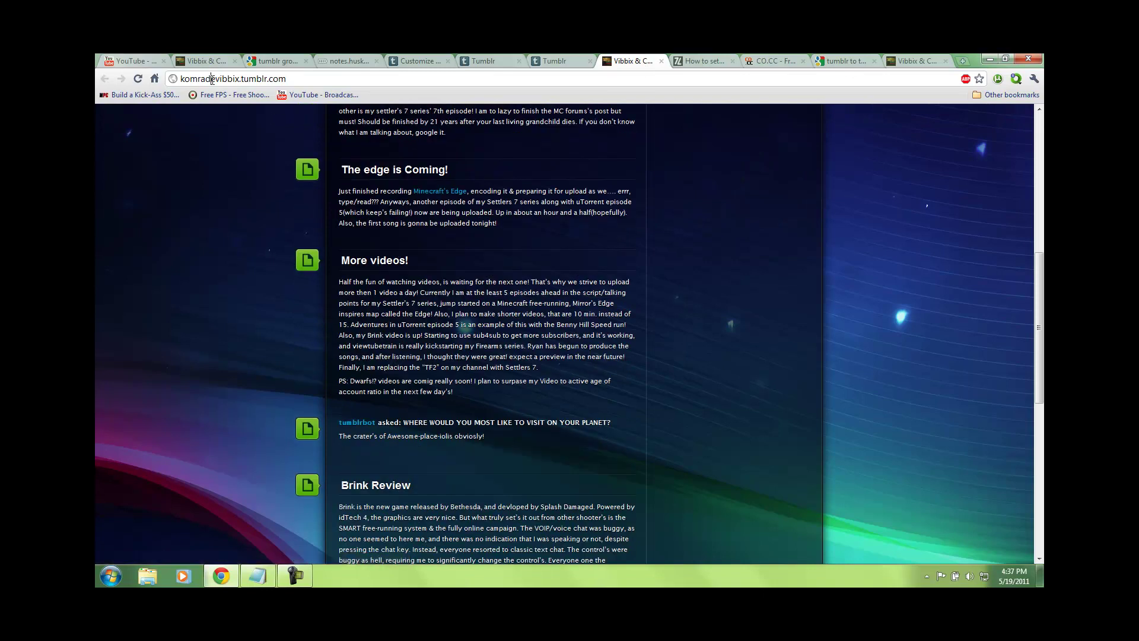
{"action": "left_click", "coordinate": [211, 79]}
{"action": "left_click", "coordinate": [212, 79]}
{"action": "scroll", "coordinate": [1003, 176], "scroll_direction": "up", "scroll_amount": 7}
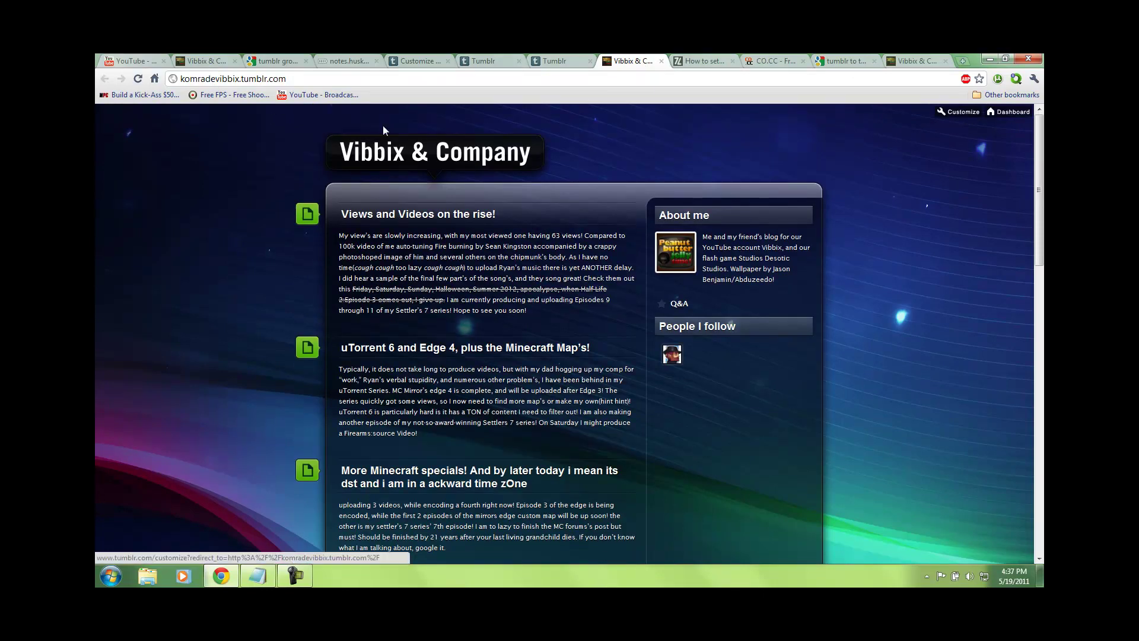
{"action": "left_click_drag", "start_coordinate": [212, 79], "coordinate": [144, 81]}
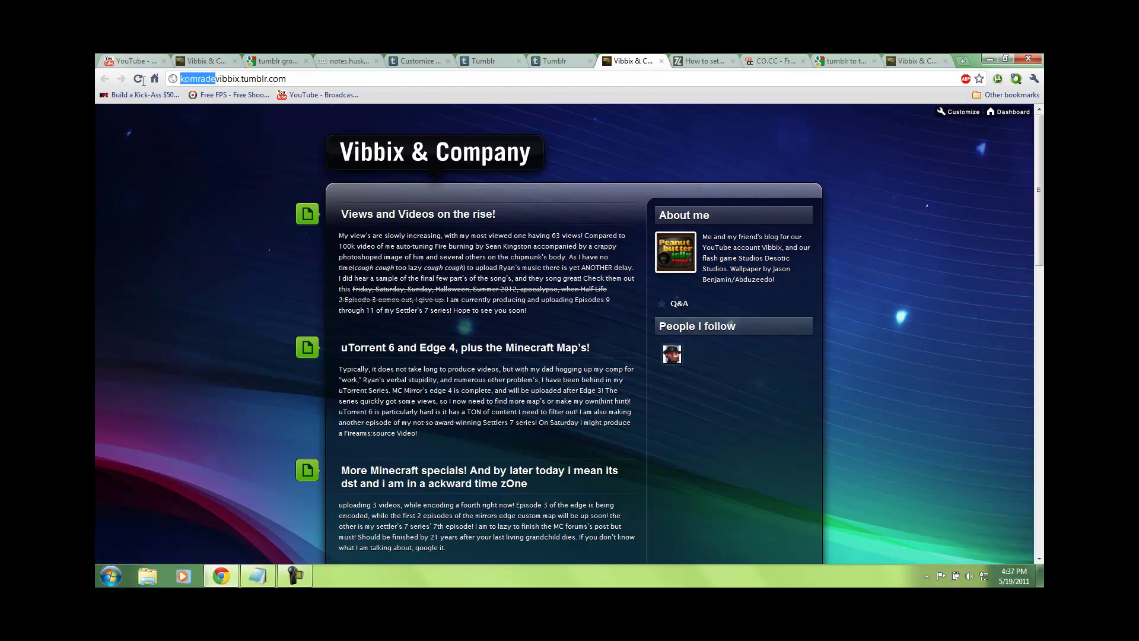
{"action": "triple_click", "coordinate": [534, 258]}
{"action": "left_click", "coordinate": [534, 257]}
{"action": "left_click", "coordinate": [975, 113]}
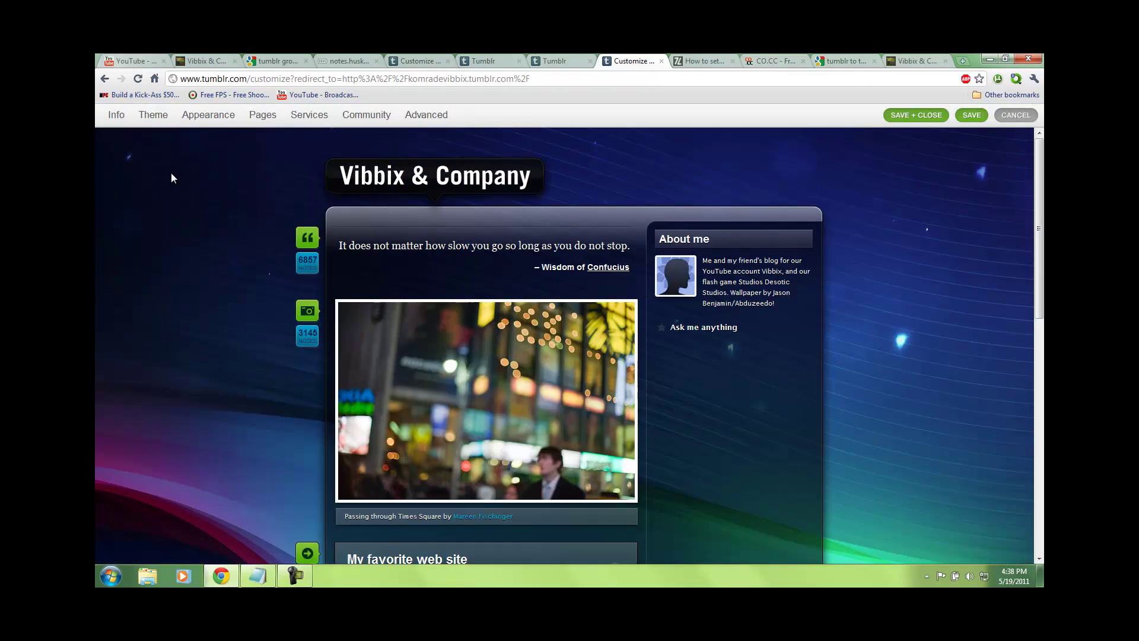
Step: In the Info settings, retype 'komrade' as 'Komrade' in the blog URL, then cancel and discard the change
{"action": "left_click", "coordinate": [118, 117]}
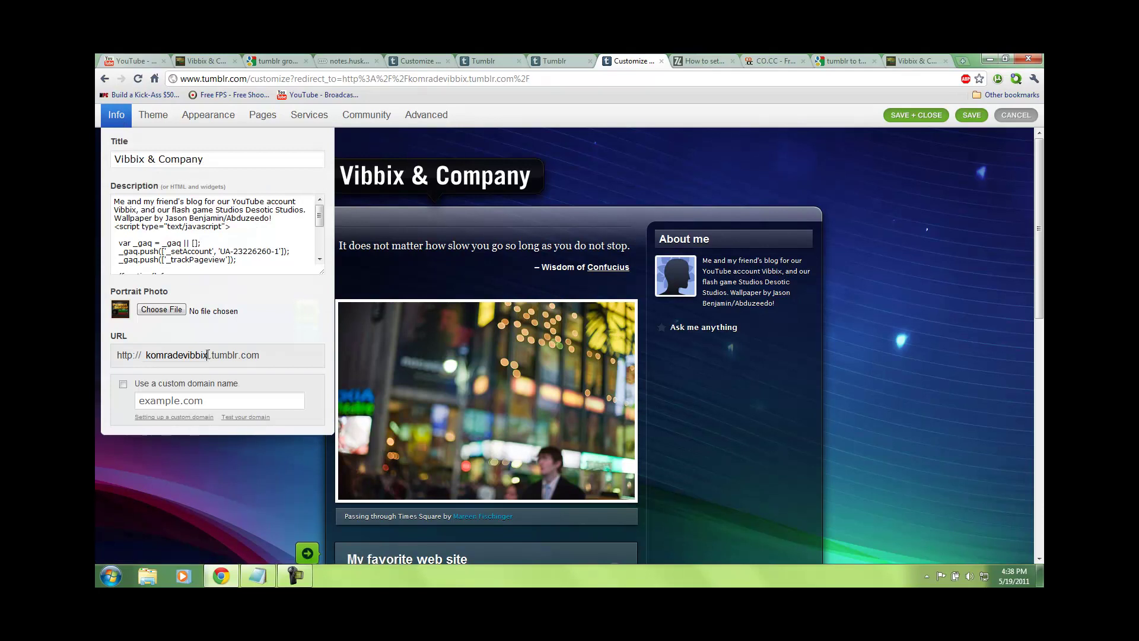
{"action": "left_click", "coordinate": [173, 354]}
{"action": "left_click_drag", "start_coordinate": [184, 355], "coordinate": [142, 356]}
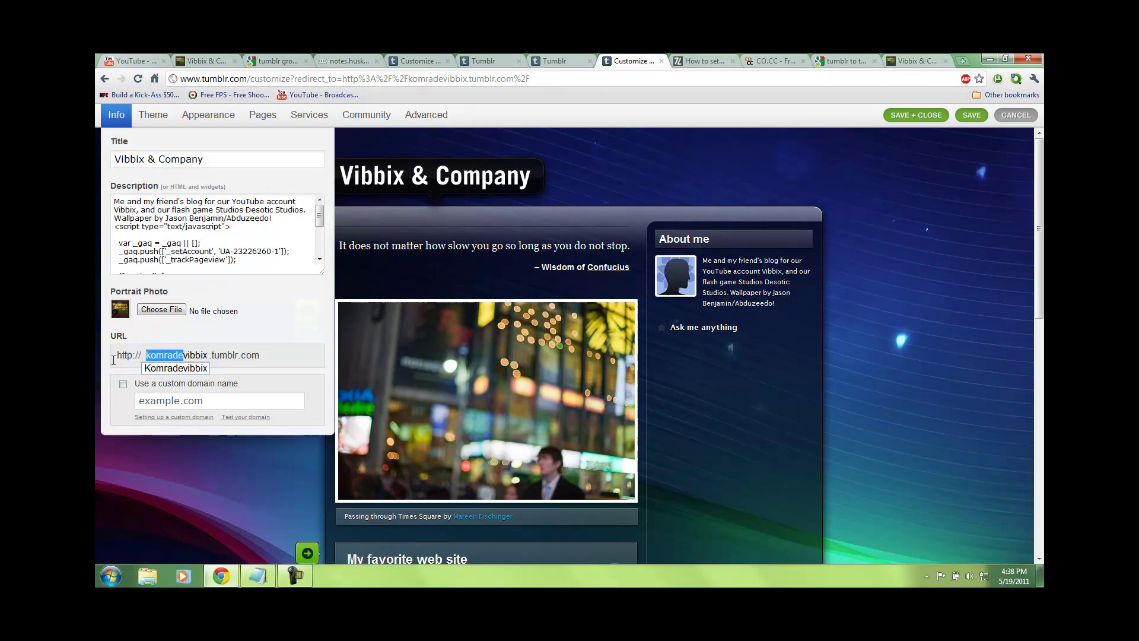
{"action": "key", "text": "BackSpace"}
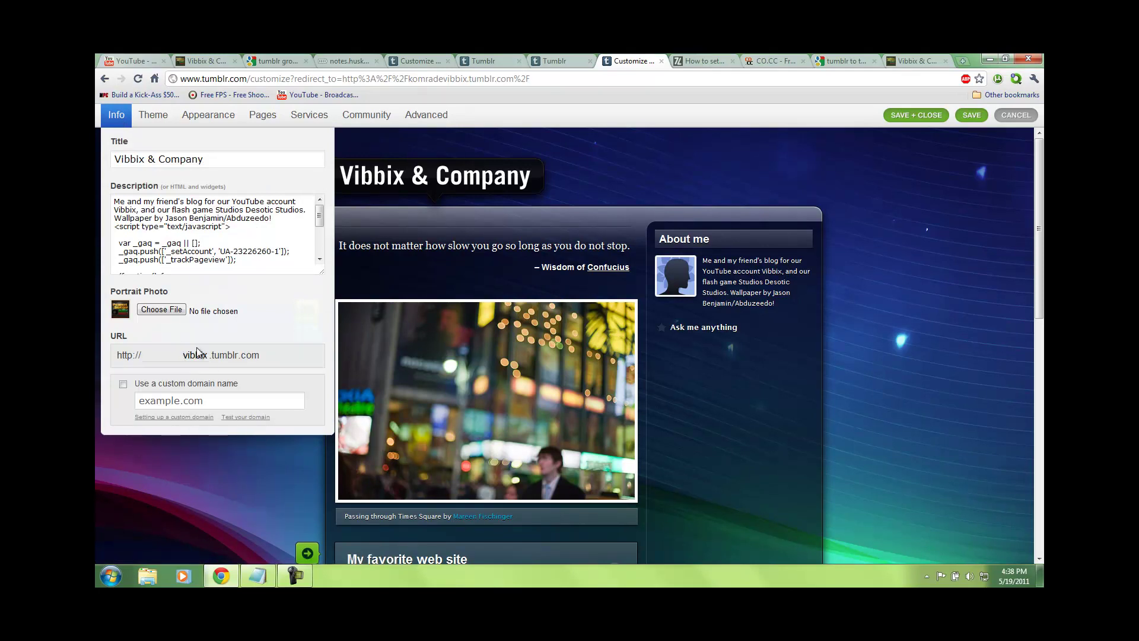
{"action": "type", "text": "Komrade"}
{"action": "left_click", "coordinate": [1015, 115]}
{"action": "left_click", "coordinate": [586, 329]}
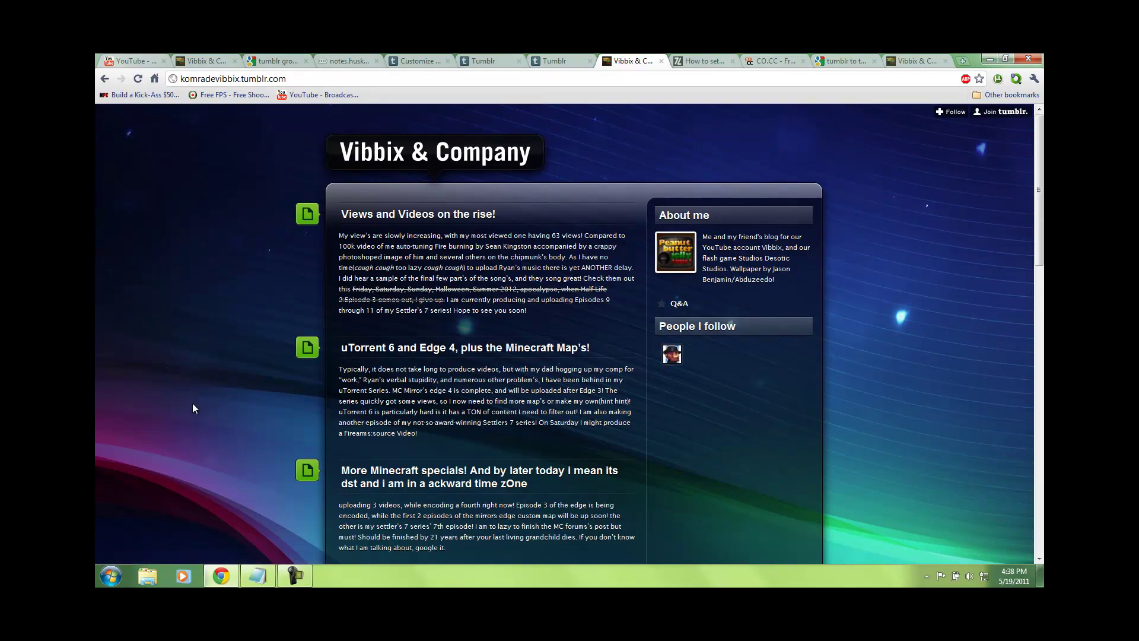
Step: Cycle through the dashboard, blog and how-to tabs, ending on the 'tumblr to tumblr blog transition' results
{"action": "left_click", "coordinate": [567, 56]}
{"action": "left_click", "coordinate": [617, 60]}
{"action": "left_click", "coordinate": [557, 60]}
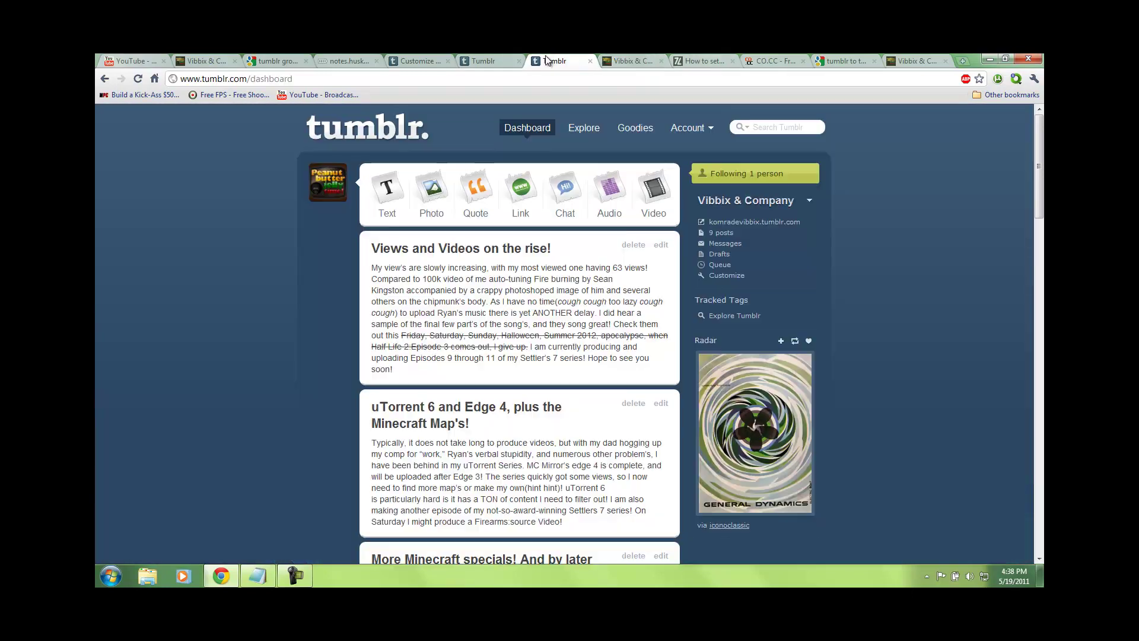
{"action": "left_click", "coordinate": [495, 59]}
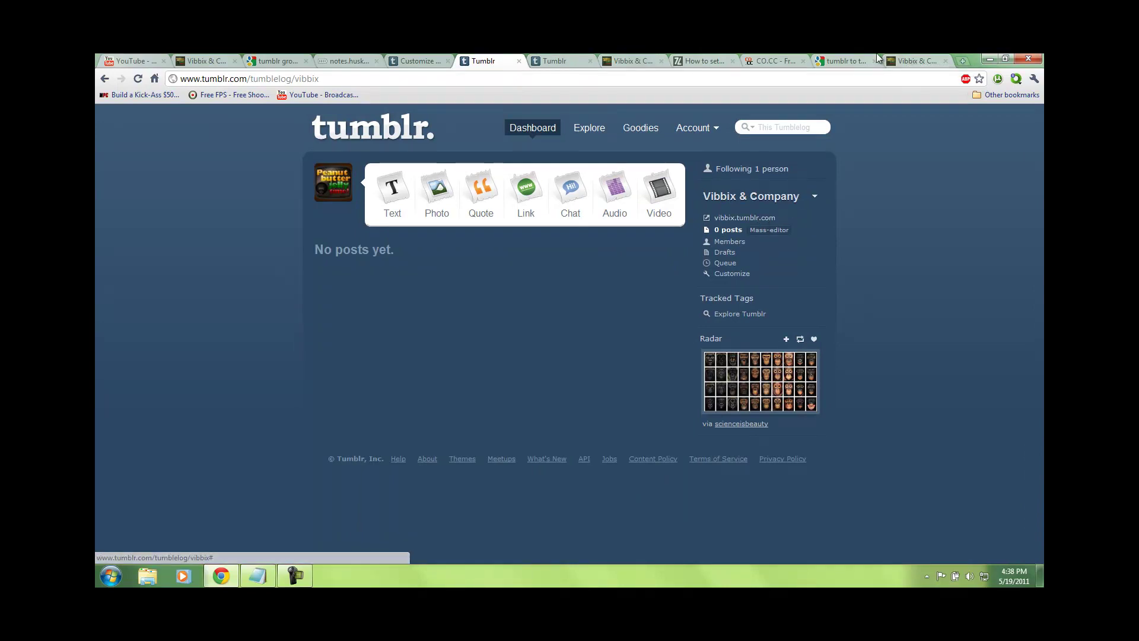
{"action": "left_click", "coordinate": [358, 59]}
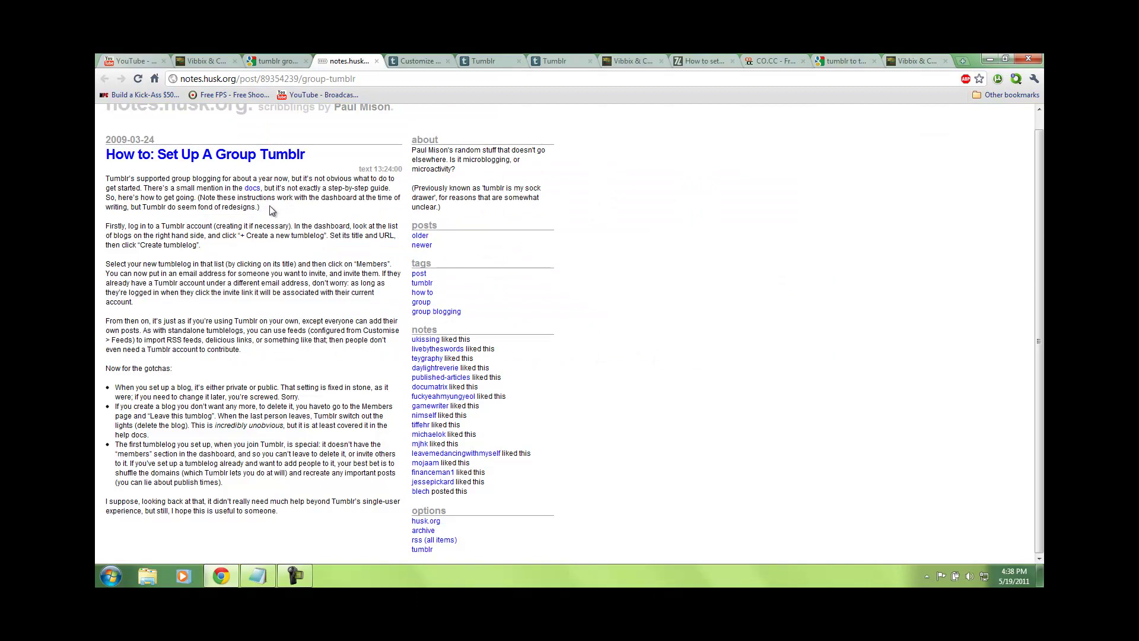
{"action": "left_click", "coordinate": [861, 58]}
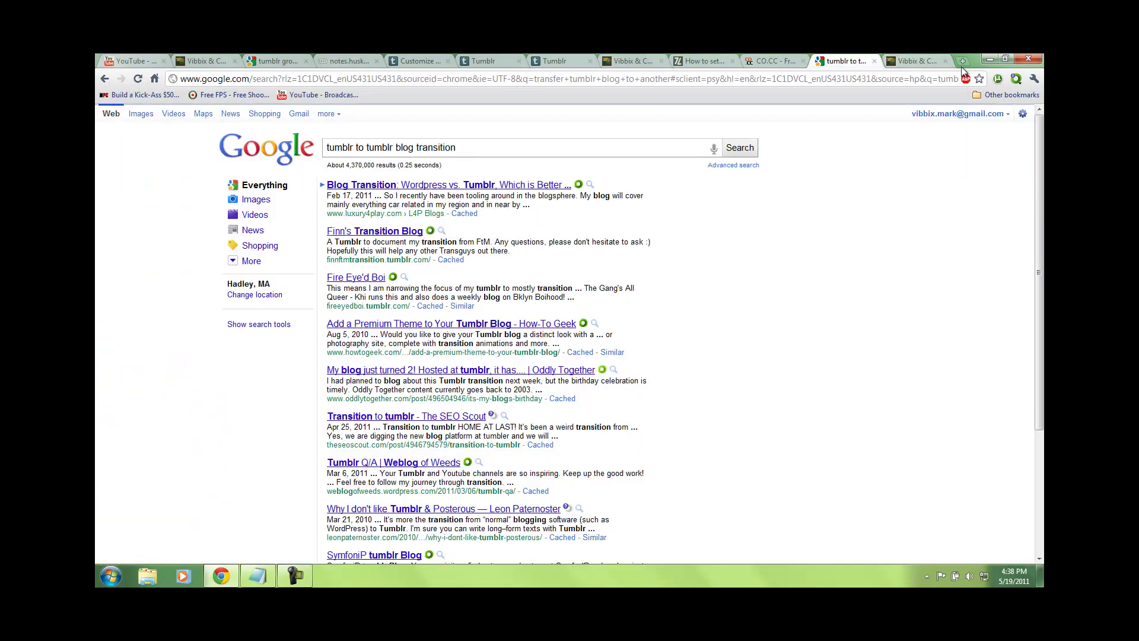
{"action": "left_click", "coordinate": [962, 61]}
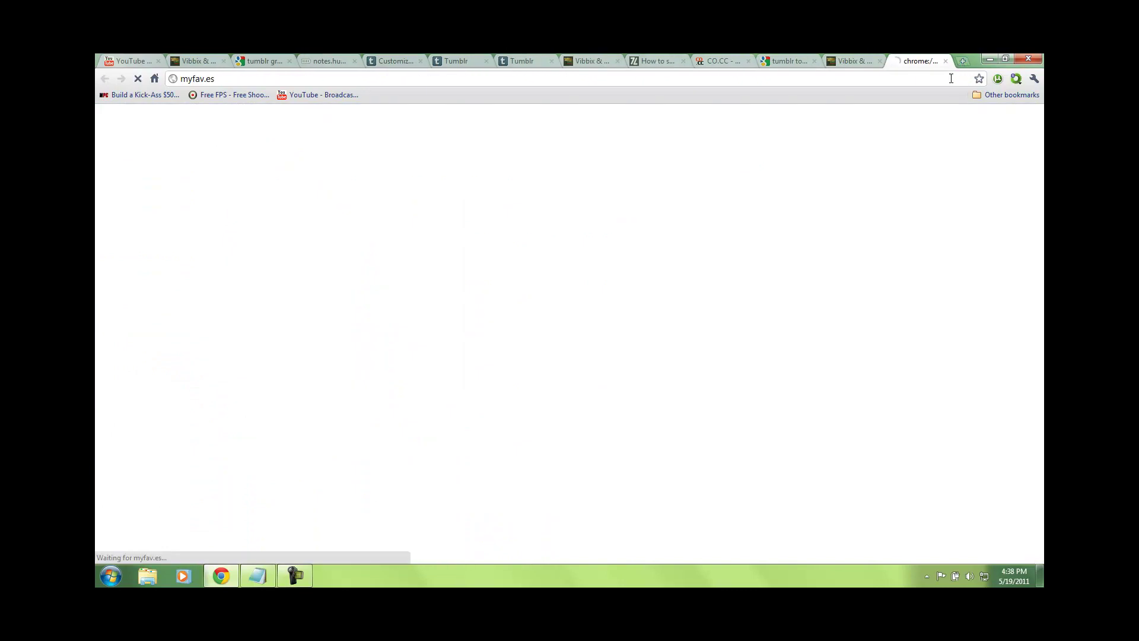
{"action": "type", "text": "tumblr.com"}
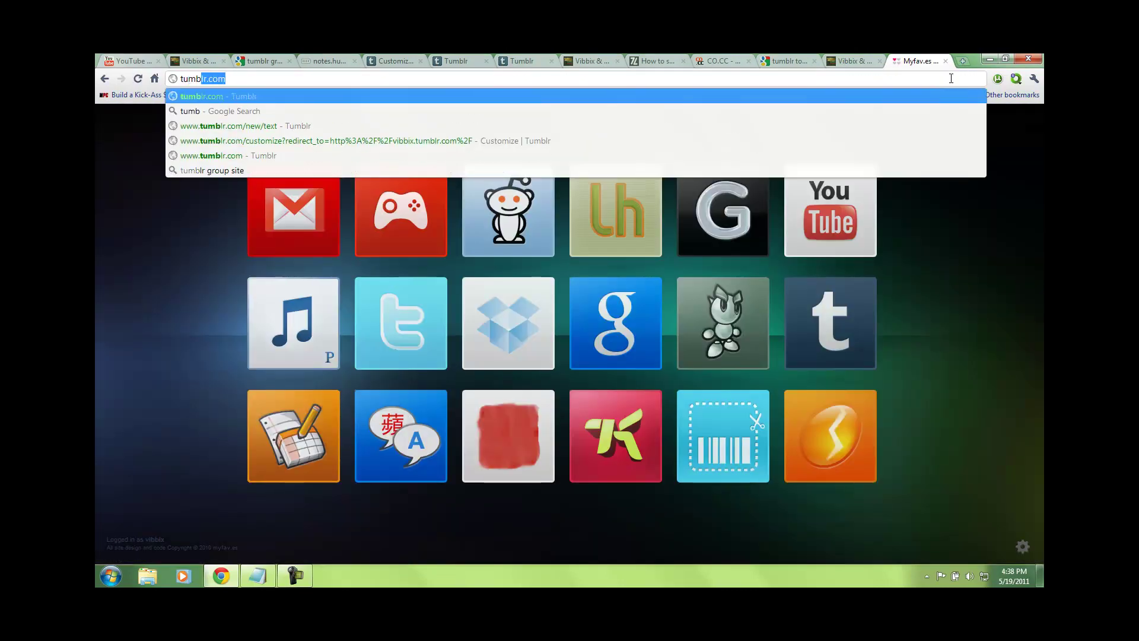
{"action": "key", "text": "Right"}
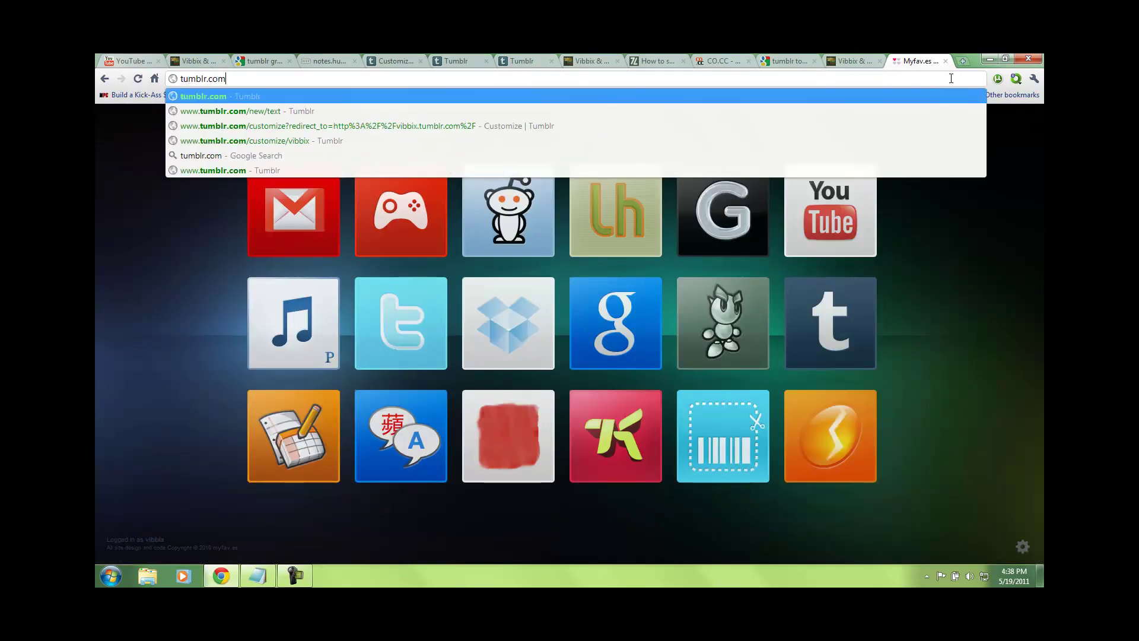
{"action": "type", "text": "/"}
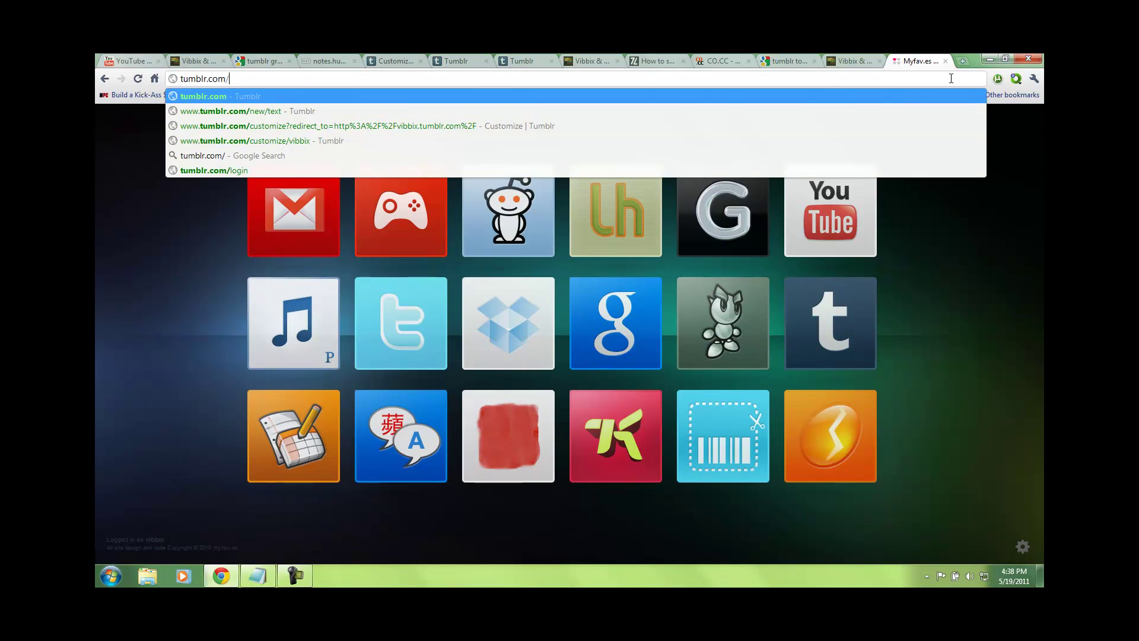
{"action": "type", "text": "new"}
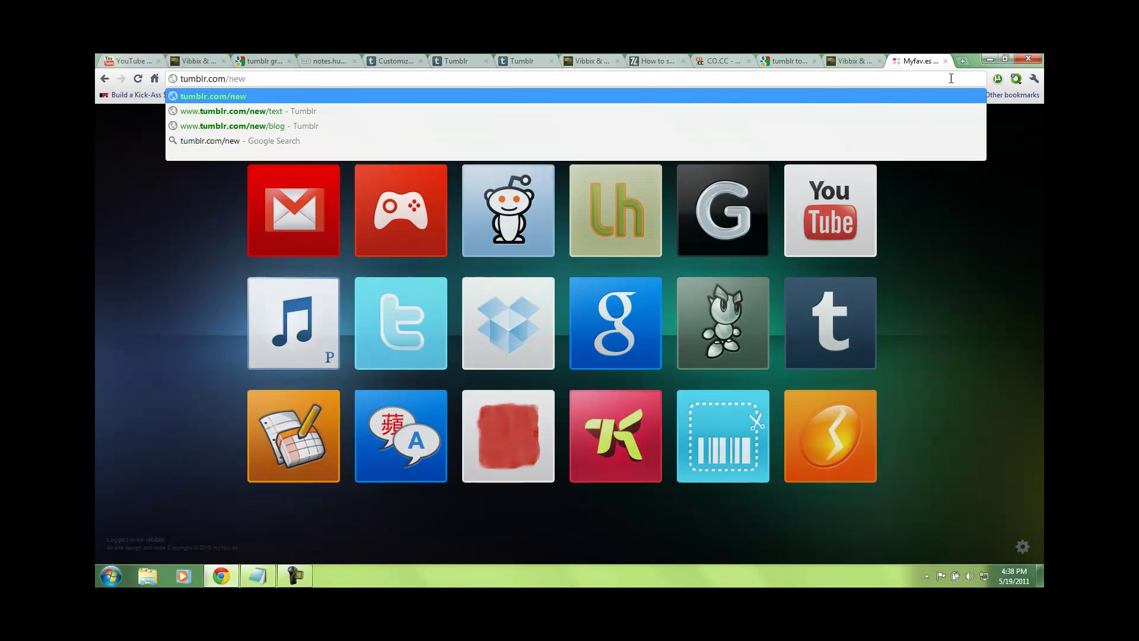
{"action": "key", "text": "Down"}
{"action": "key", "text": "Down"}
{"action": "key", "text": "Return"}
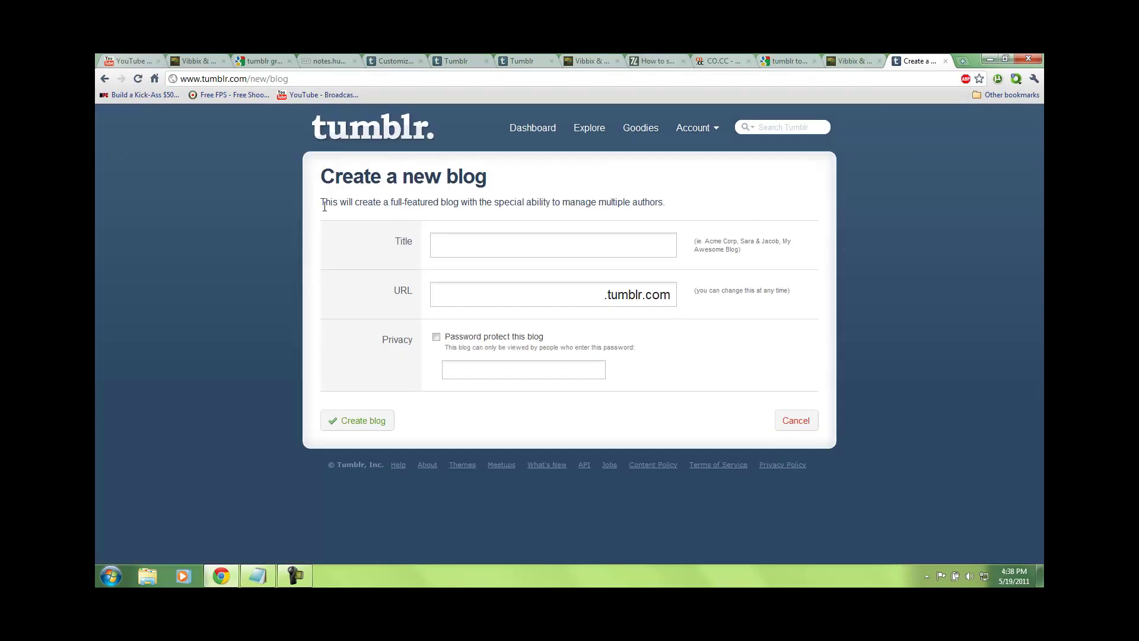
Step: Read the Create a new blog intro sentence, close that page, and move on to the CO.CC site
{"action": "left_click_drag", "start_coordinate": [325, 204], "coordinate": [662, 203]}
{"action": "left_click", "coordinate": [541, 201]}
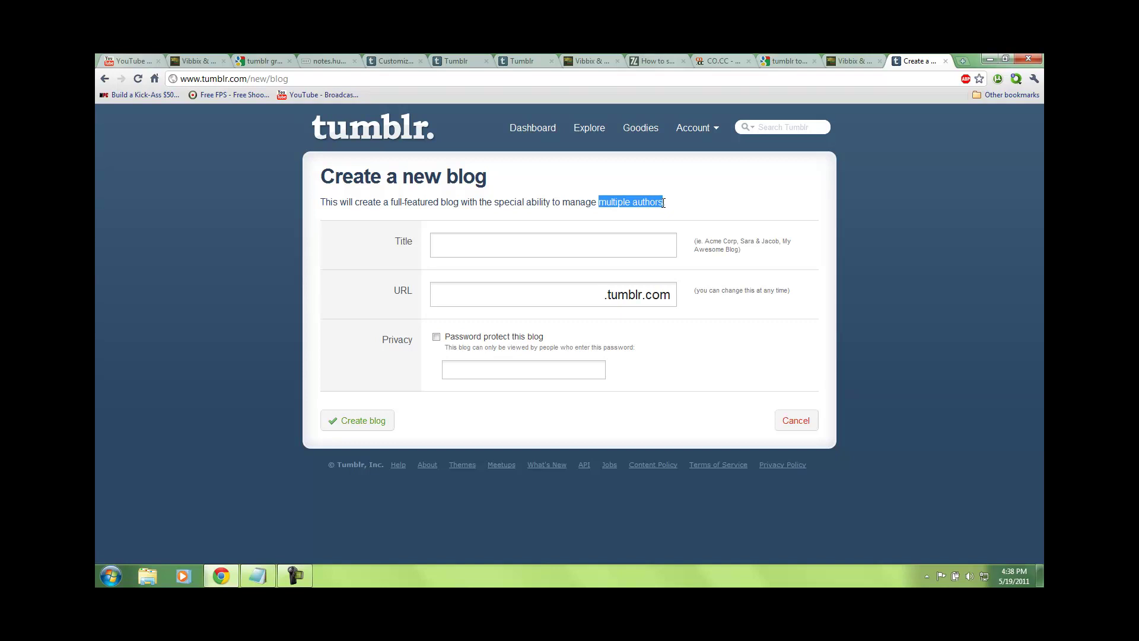
{"action": "triple_click", "coordinate": [663, 203]}
{"action": "left_click", "coordinate": [664, 203]}
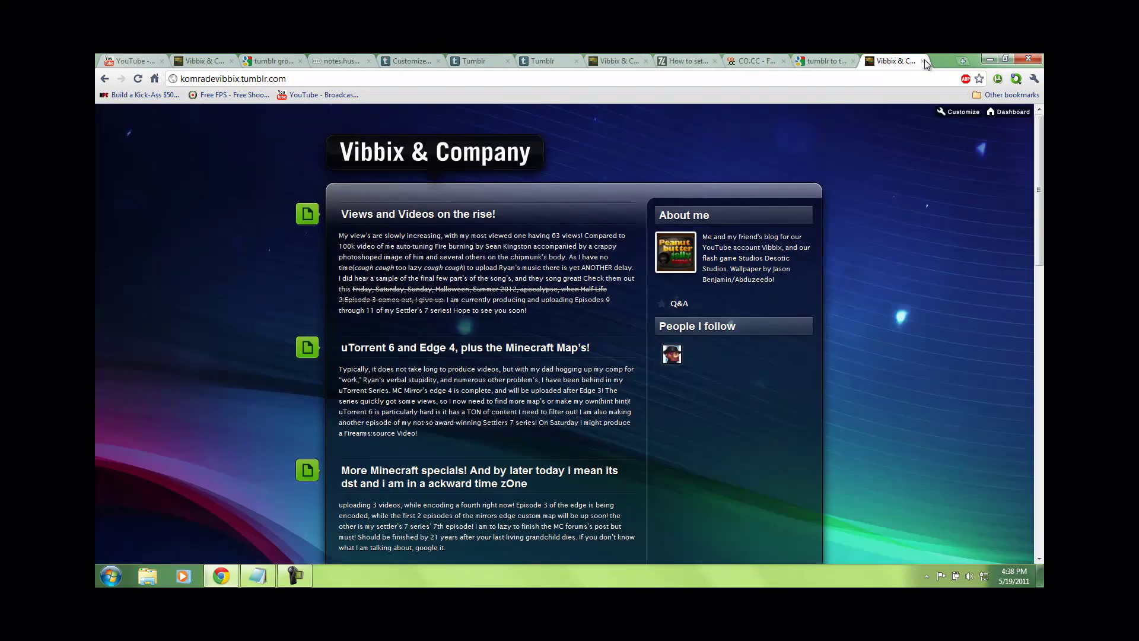
{"action": "left_click", "coordinate": [945, 60]}
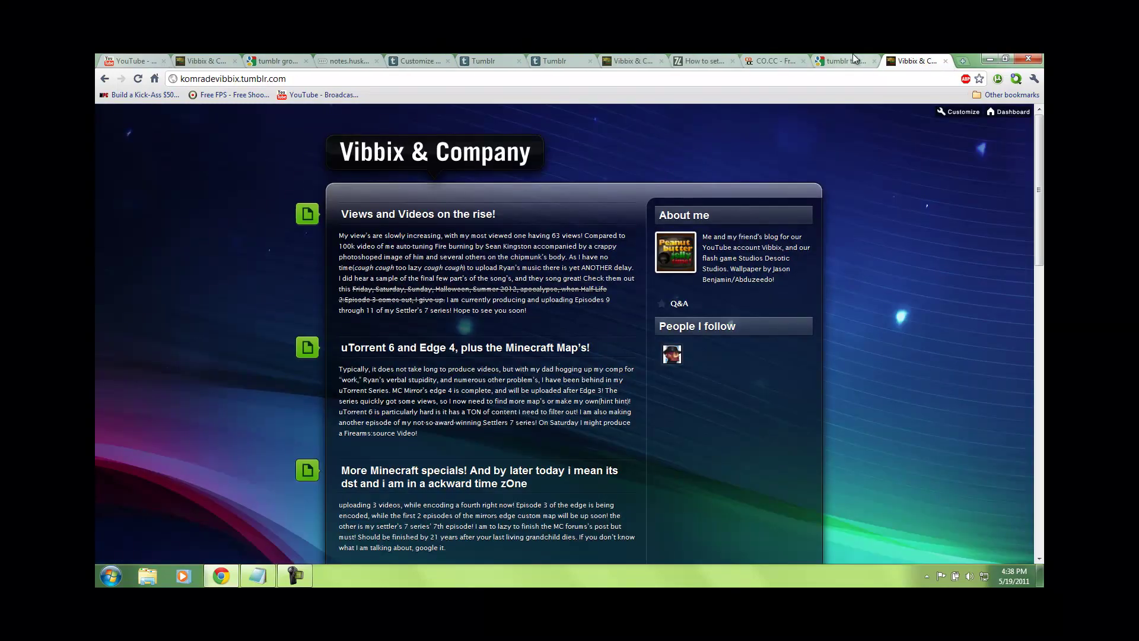
{"action": "left_click", "coordinate": [854, 59]}
{"action": "left_click", "coordinate": [795, 56]}
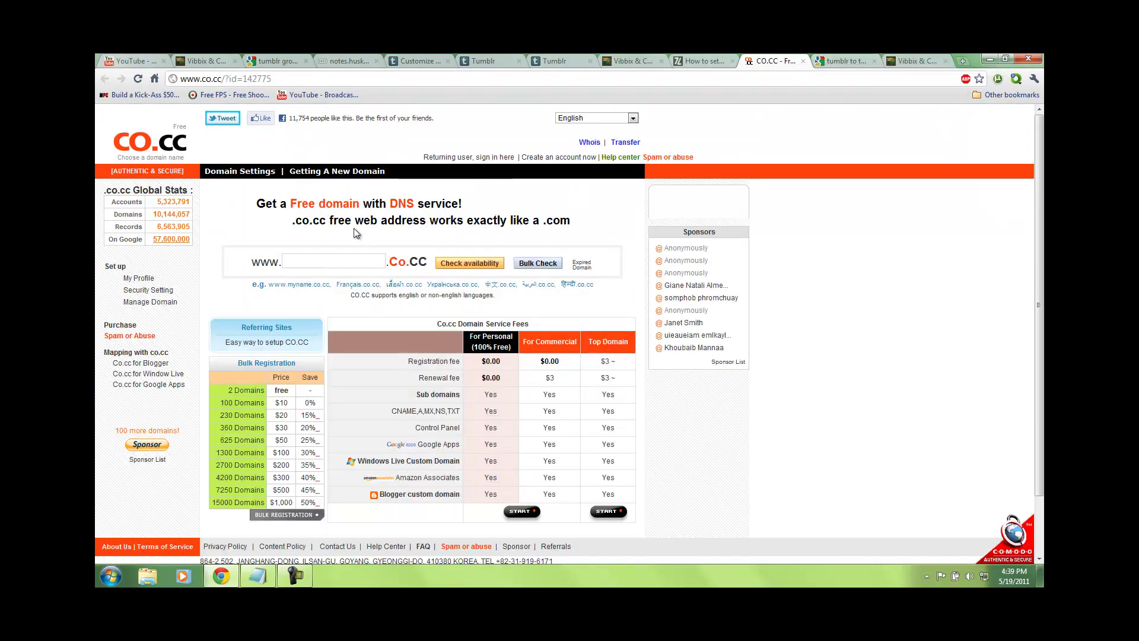
Step: Close the Tumblr custom-domain article and look over the blog and dashboard tabs
{"action": "left_click", "coordinate": [704, 60]}
{"action": "scroll", "coordinate": [644, 131], "scroll_direction": "up", "scroll_amount": 6}
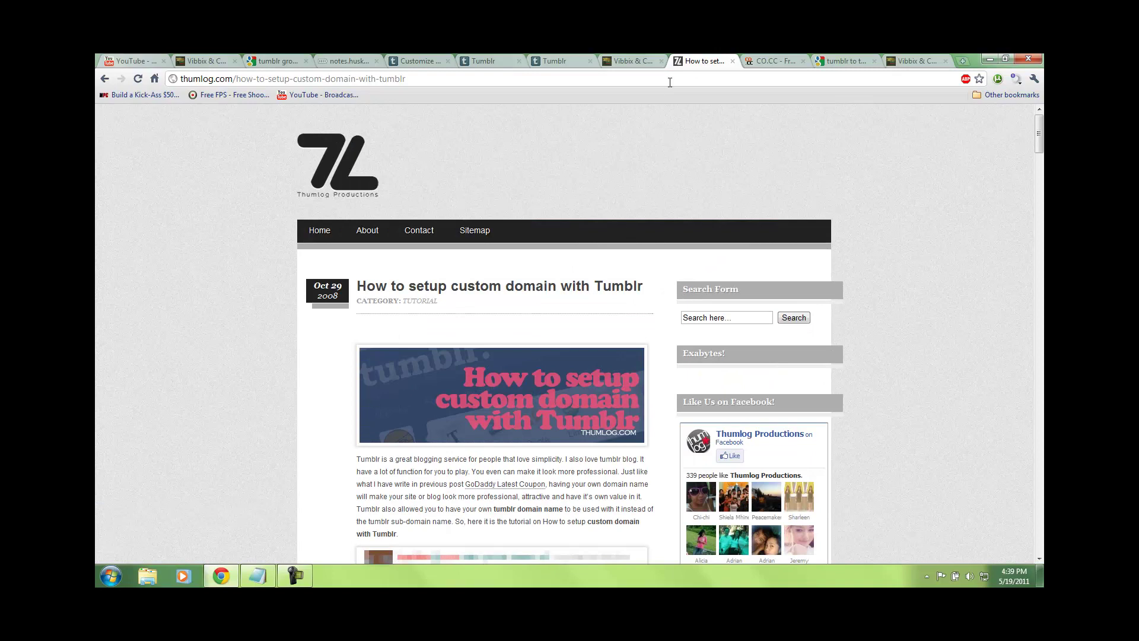
{"action": "left_click", "coordinate": [732, 60]}
{"action": "left_click", "coordinate": [633, 60]}
{"action": "left_click", "coordinate": [555, 60]}
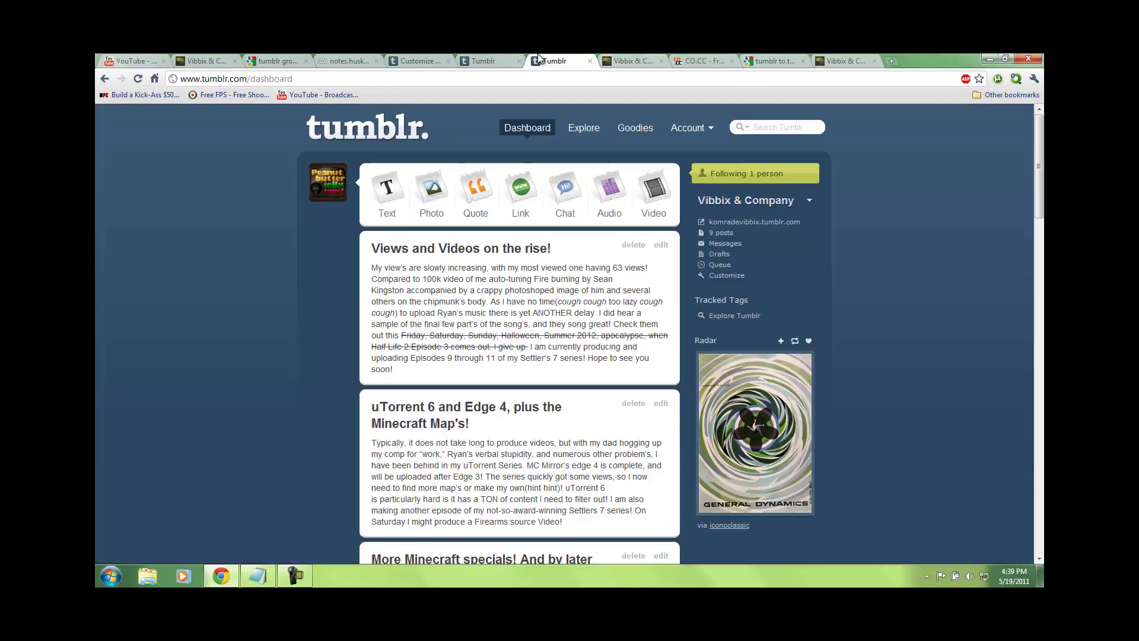
{"action": "left_click", "coordinate": [482, 60]}
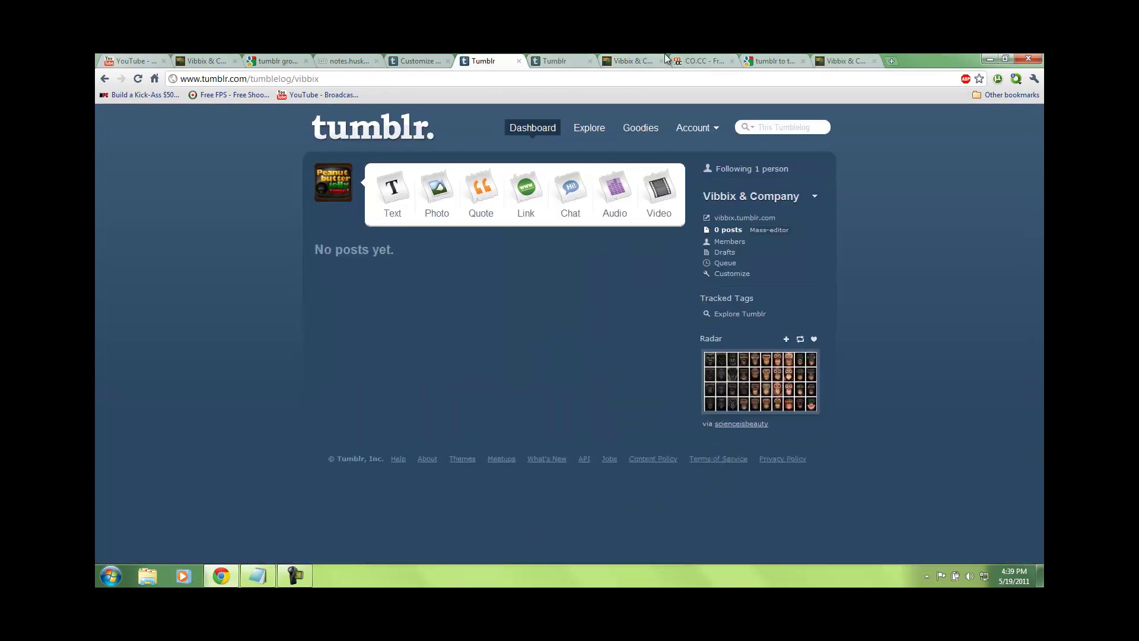
Step: Load the group blog's address (vib…) in a new tab and reload the Vibbix & Company page
{"action": "left_click", "coordinate": [892, 61]}
{"action": "left_click", "coordinate": [885, 82]}
{"action": "type", "text": "vib"}
{"action": "key", "text": "Return"}
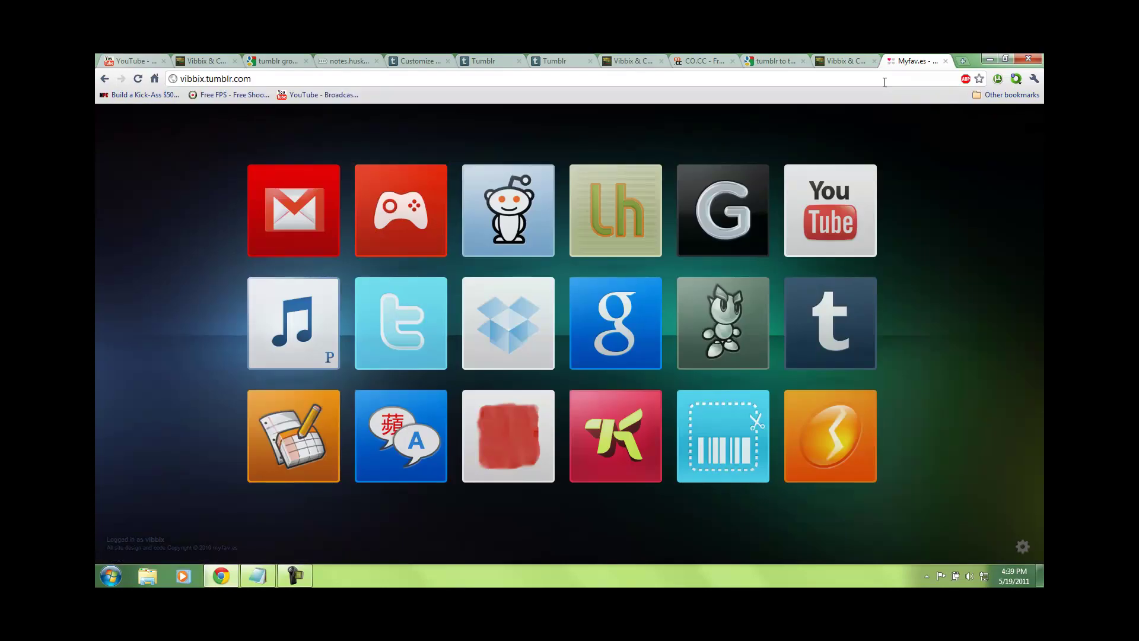
{"action": "left_click", "coordinate": [301, 80]}
{"action": "key", "text": "Return"}
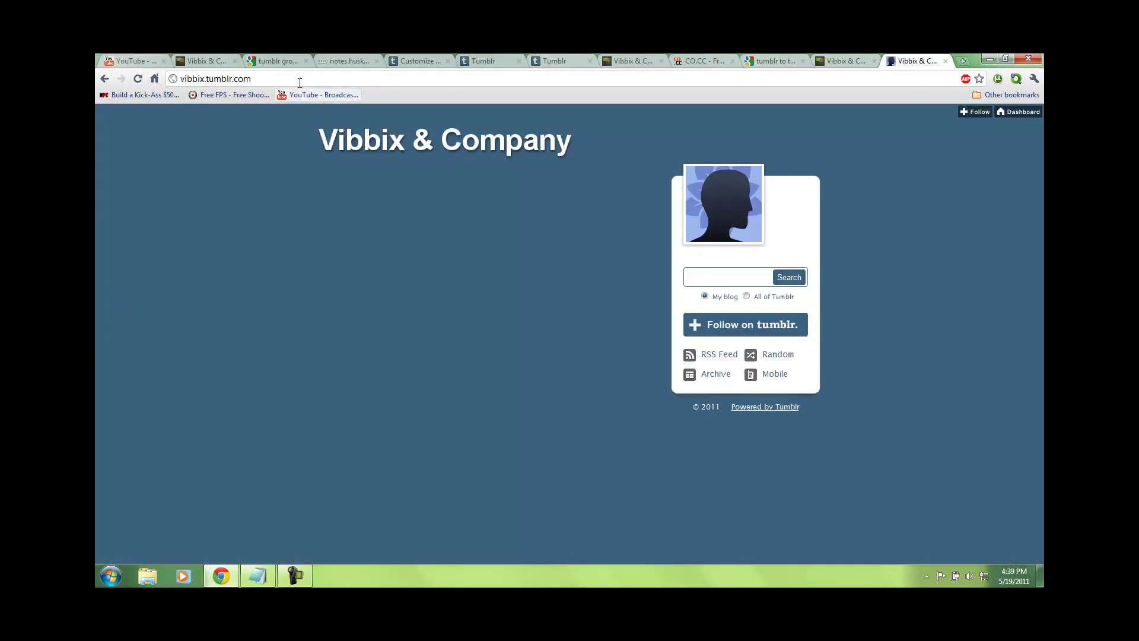
Step: Compare the dashboards, setup article and themed versus plain group blog tabs, moving the Vibbix tab right
{"action": "left_click", "coordinate": [534, 61]}
{"action": "left_click", "coordinate": [472, 57]}
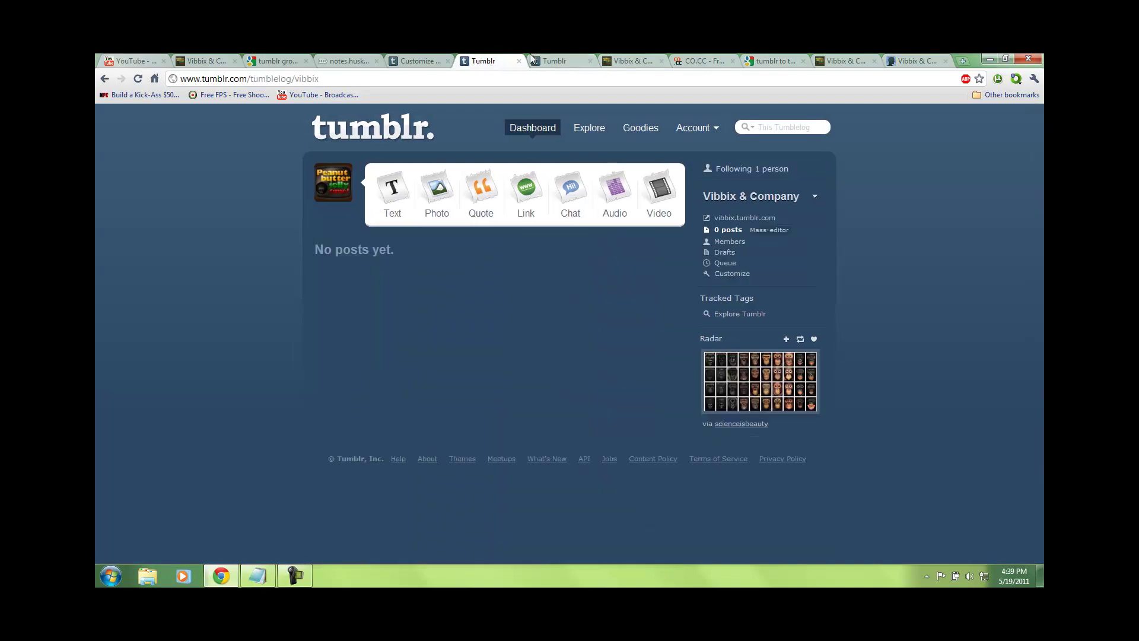
{"action": "left_click", "coordinate": [335, 59]}
{"action": "left_click", "coordinate": [728, 58]}
{"action": "left_click_drag", "start_coordinate": [629, 60], "coordinate": [848, 71]}
{"action": "left_click", "coordinate": [916, 61]}
{"action": "left_click", "coordinate": [841, 59]}
Step: Publish the 'Transition complete!' text post on the plain group blog
{"action": "triple_click", "coordinate": [523, 238]}
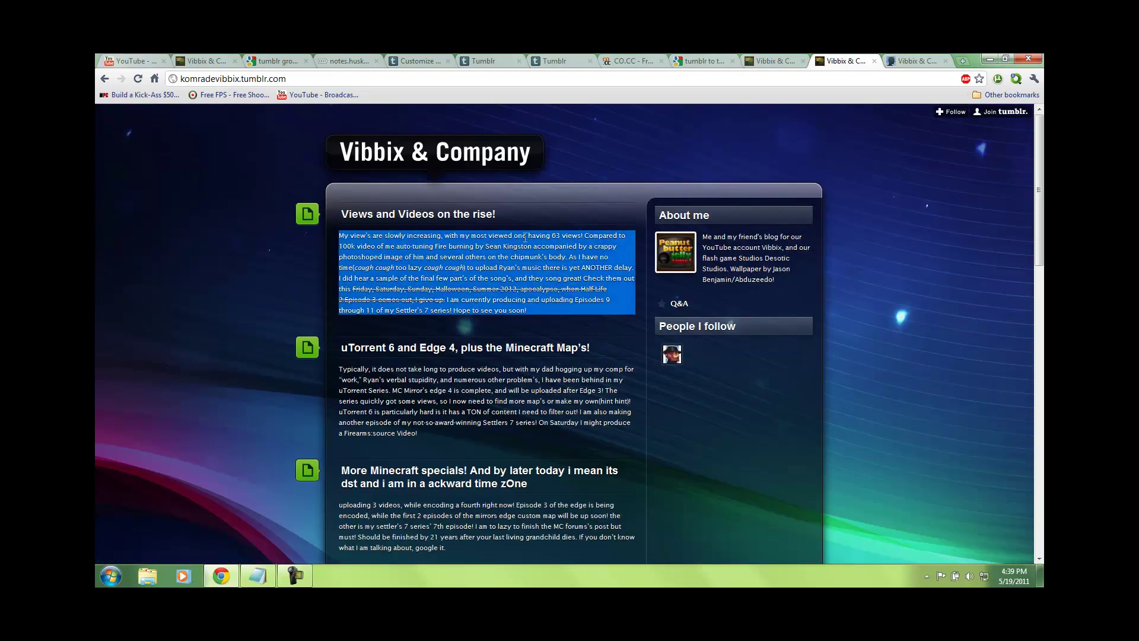
{"action": "left_click", "coordinate": [796, 147]}
{"action": "left_click", "coordinate": [928, 59]}
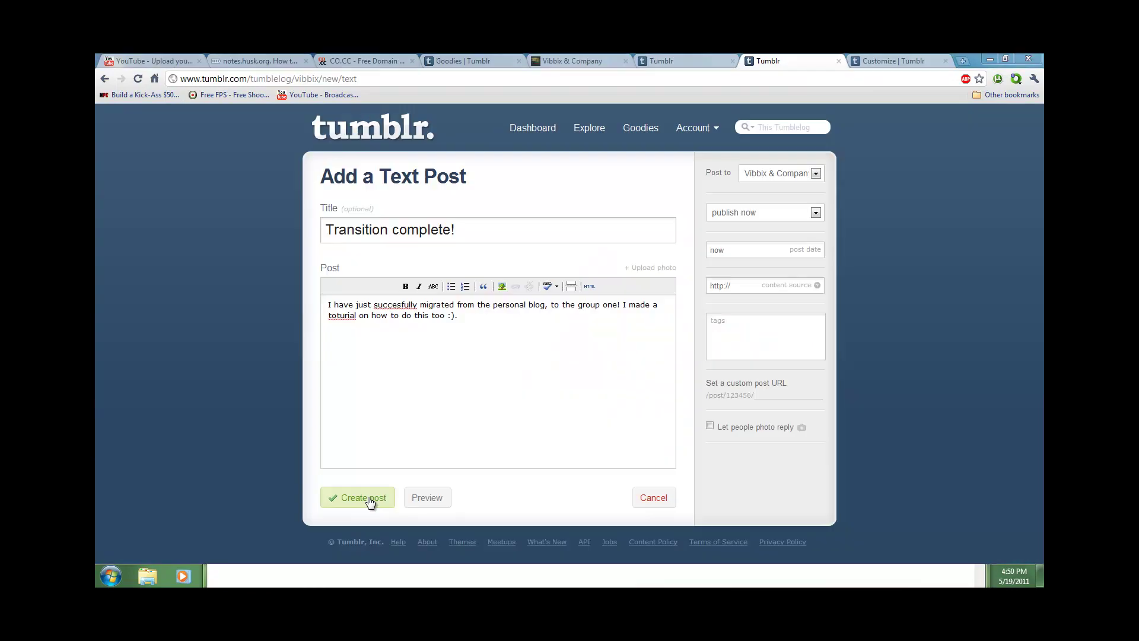
{"action": "left_click", "coordinate": [369, 500]}
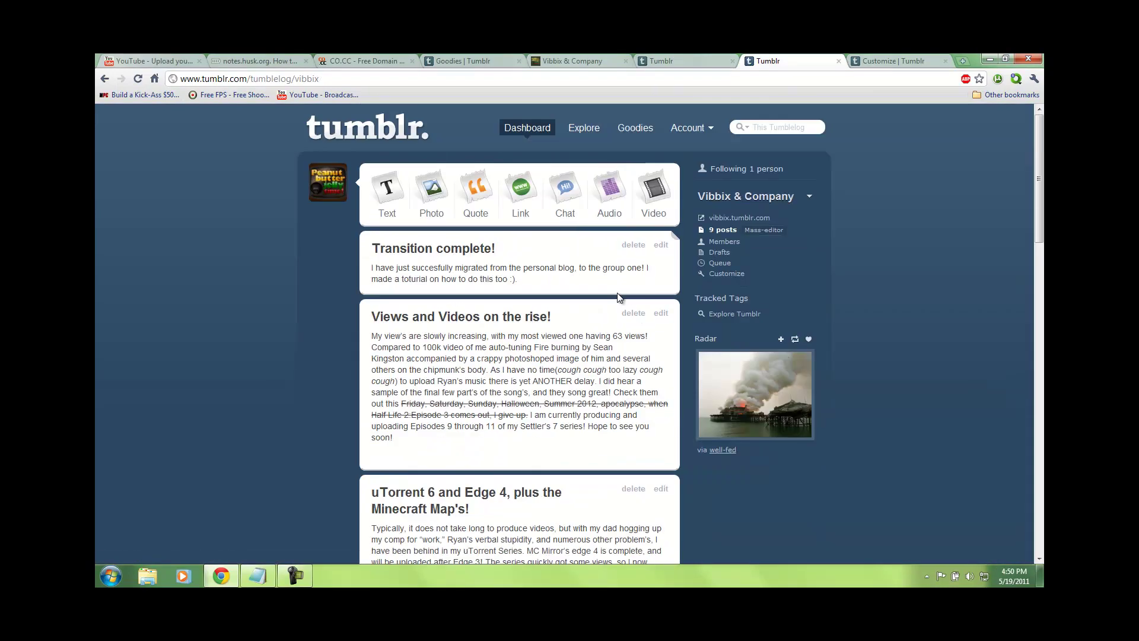
{"action": "scroll", "coordinate": [491, 285], "scroll_direction": "down", "scroll_amount": 3}
{"action": "scroll", "coordinate": [492, 296], "scroll_direction": "up", "scroll_amount": 3}
{"action": "scroll", "coordinate": [492, 299], "scroll_direction": "down", "scroll_amount": 4}
{"action": "scroll", "coordinate": [505, 267], "scroll_direction": "up", "scroll_amount": 4}
{"action": "scroll", "coordinate": [520, 239], "scroll_direction": "down", "scroll_amount": 6}
{"action": "scroll", "coordinate": [520, 239], "scroll_direction": "up", "scroll_amount": 5}
{"action": "scroll", "coordinate": [595, 240], "scroll_direction": "down", "scroll_amount": 1}
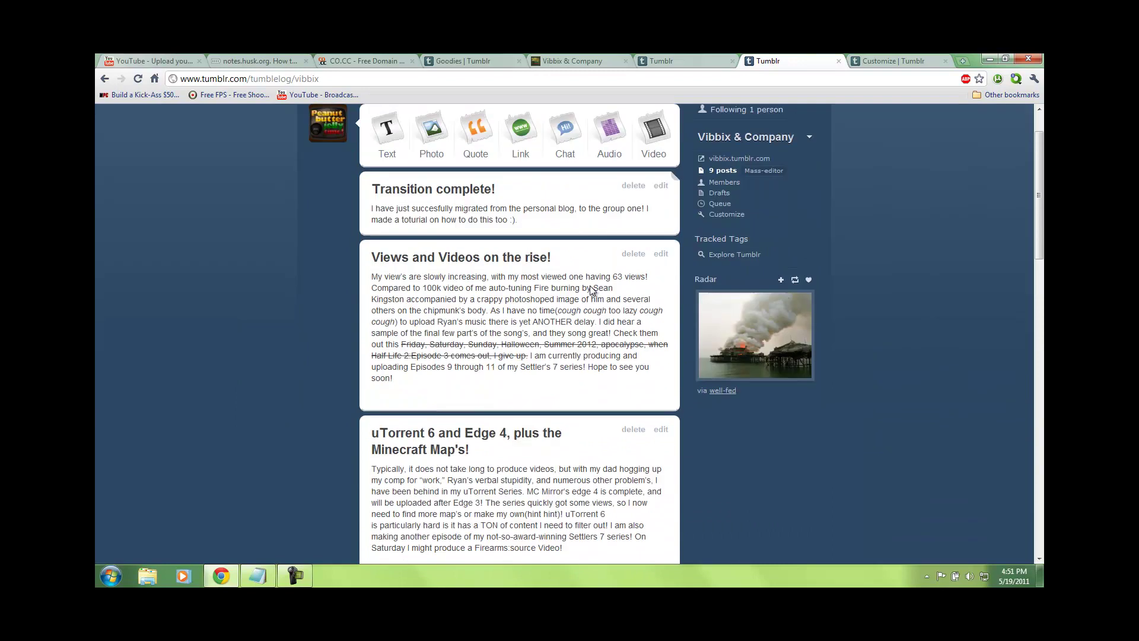
{"action": "scroll", "coordinate": [588, 302], "scroll_direction": "up", "scroll_amount": 1}
{"action": "scroll", "coordinate": [593, 308], "scroll_direction": "down", "scroll_amount": 10}
{"action": "scroll", "coordinate": [652, 326], "scroll_direction": "up", "scroll_amount": 10}
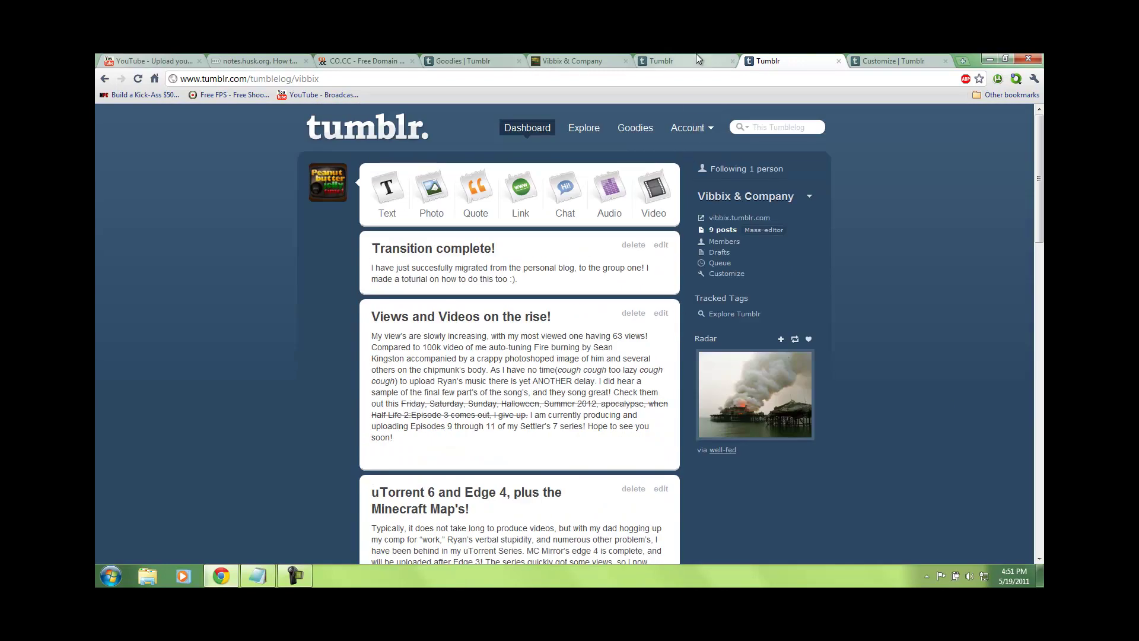
{"action": "left_click", "coordinate": [696, 55]}
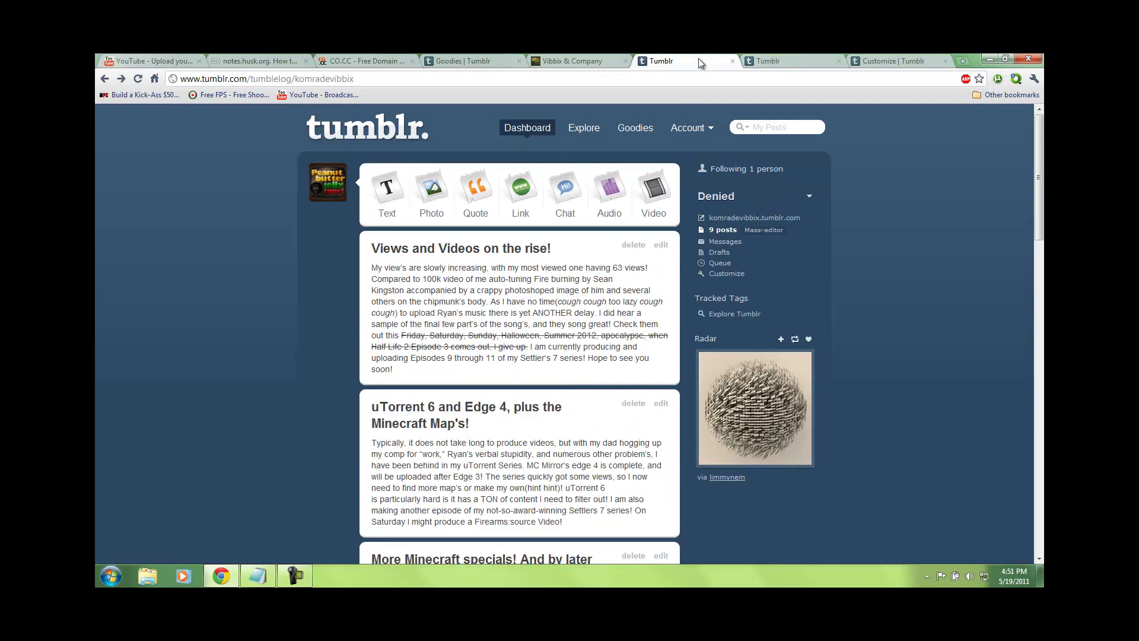
{"action": "left_click", "coordinate": [723, 198]}
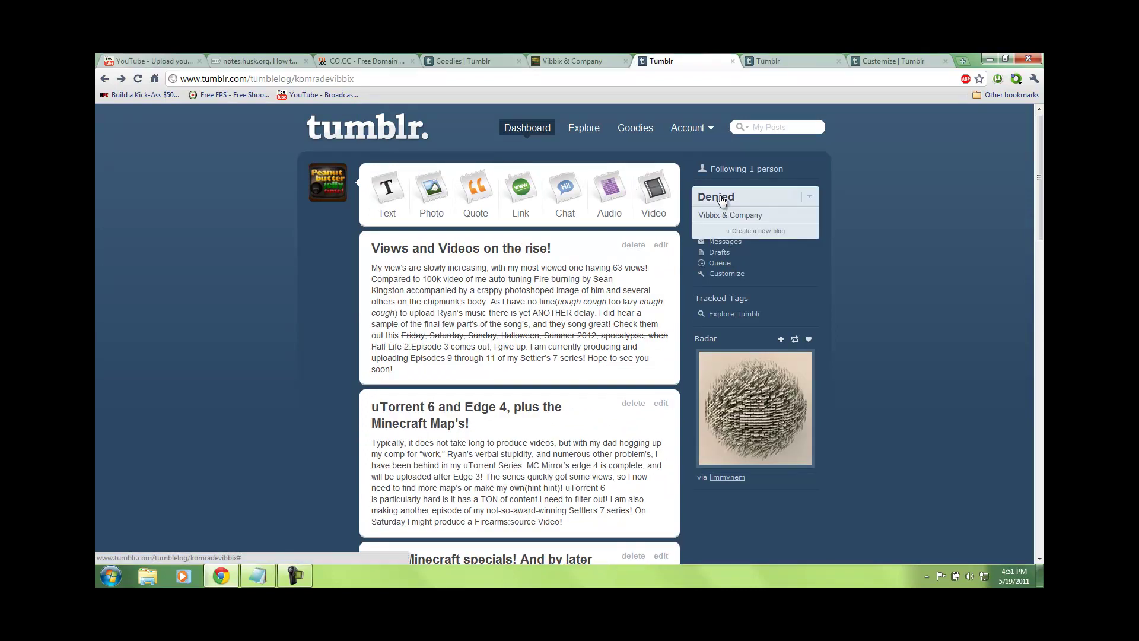
{"action": "left_click", "coordinate": [383, 78]}
{"action": "type", "text": "ko"}
{"action": "key", "text": "Return"}
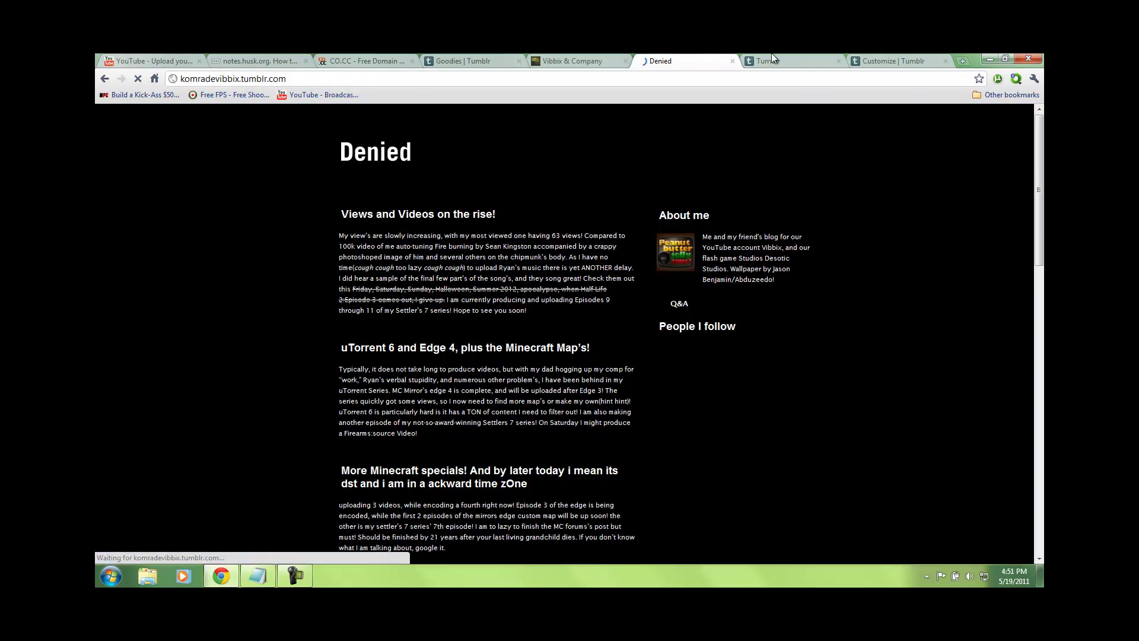
{"action": "left_click", "coordinate": [771, 59]}
{"action": "left_click", "coordinate": [709, 82]}
{"action": "type", "text": "vi"}
{"action": "key", "text": "Return"}
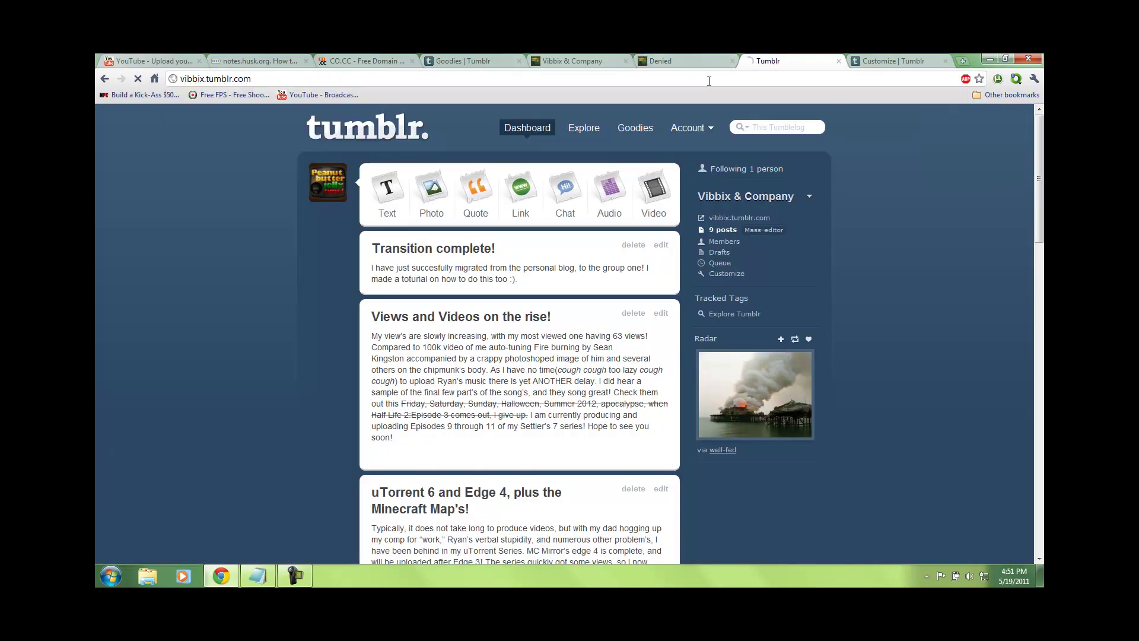
{"action": "left_click", "coordinate": [694, 59]}
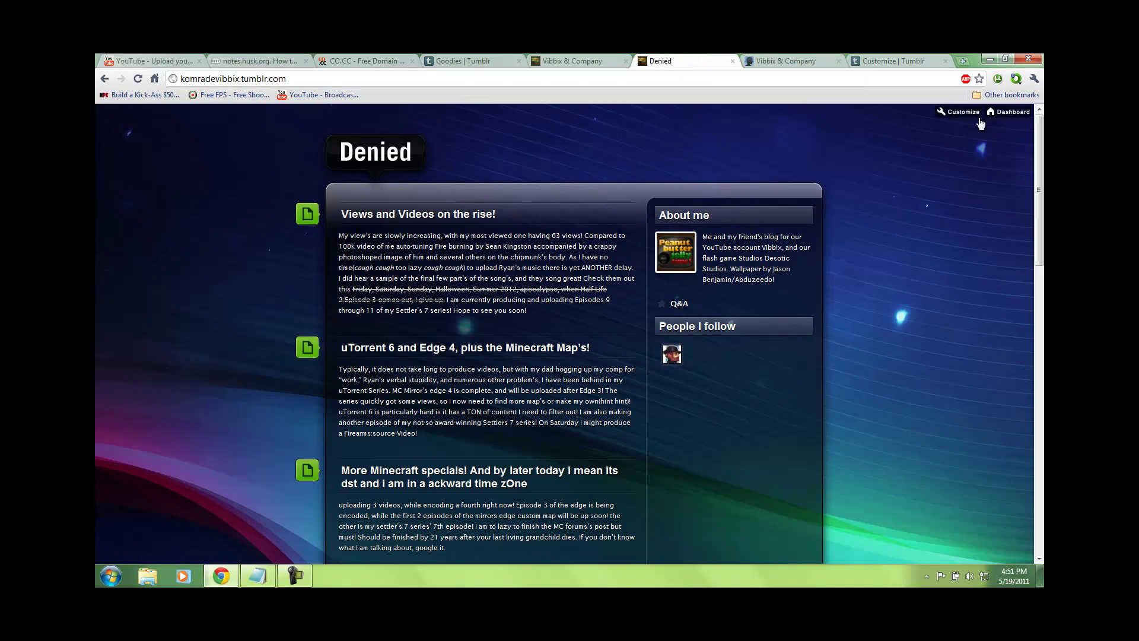
{"action": "left_click", "coordinate": [961, 113]}
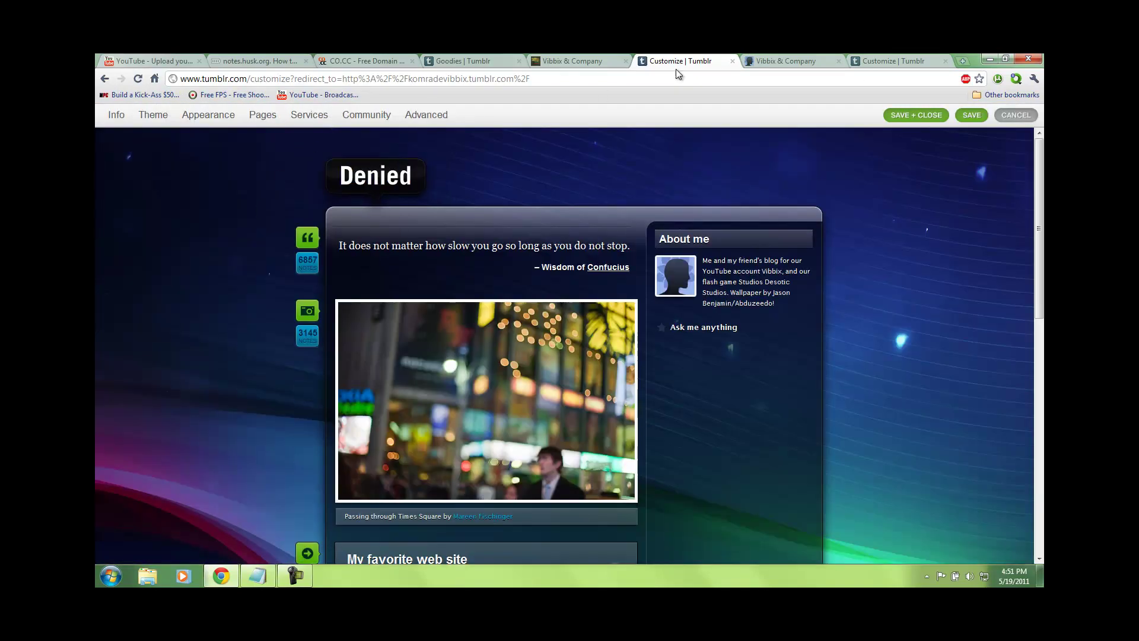
{"action": "left_click", "coordinate": [763, 59]}
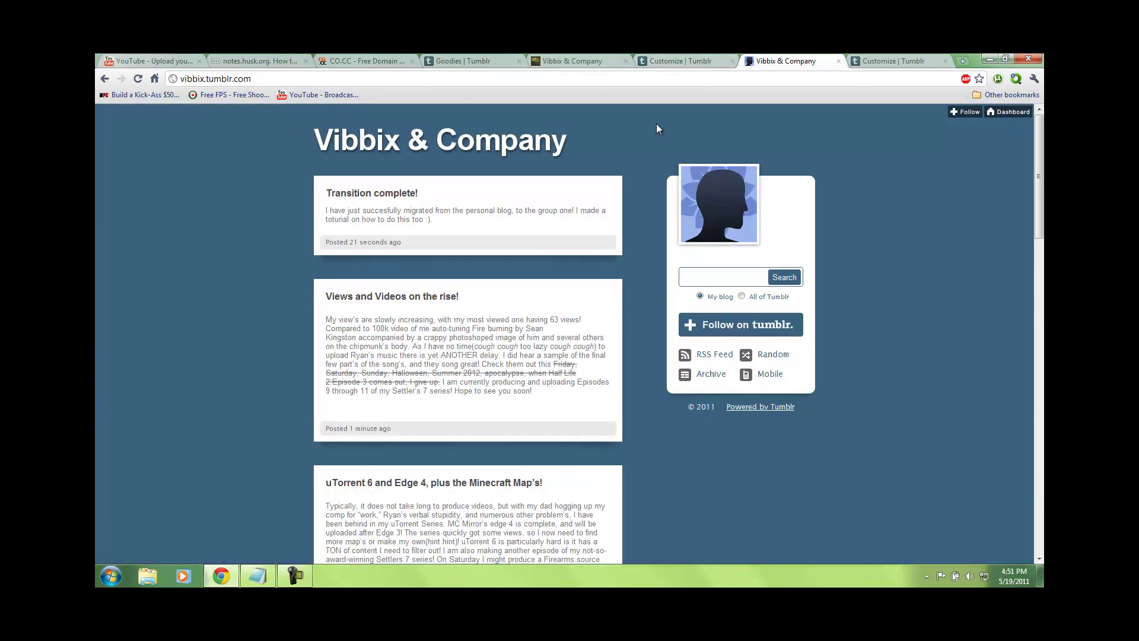
{"action": "left_click", "coordinate": [1009, 113]}
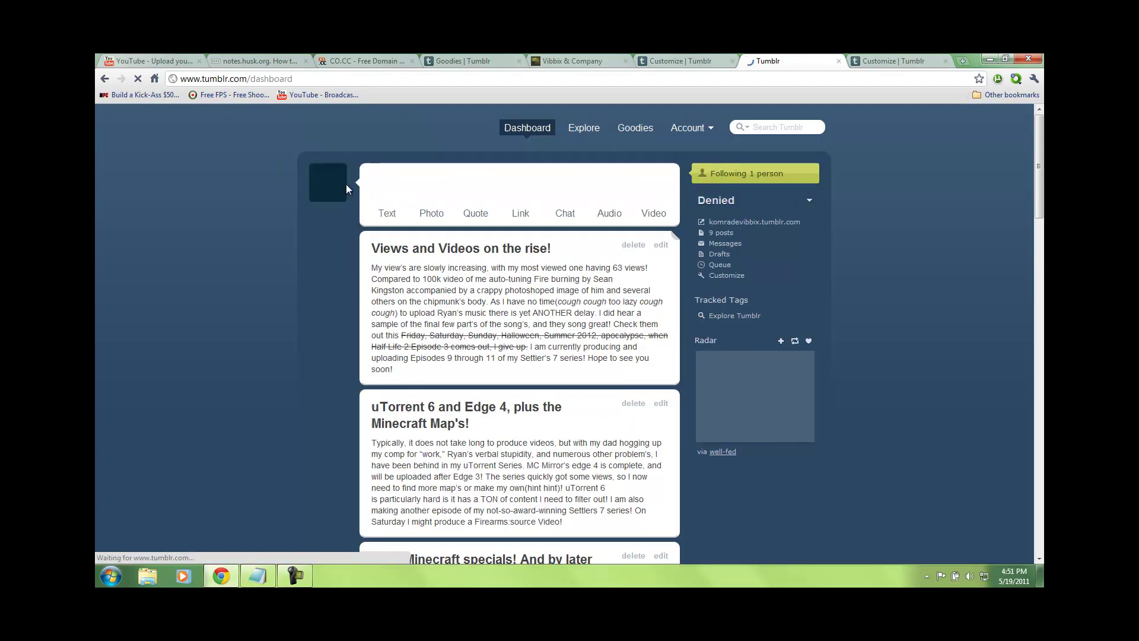
{"action": "left_click", "coordinate": [101, 80]}
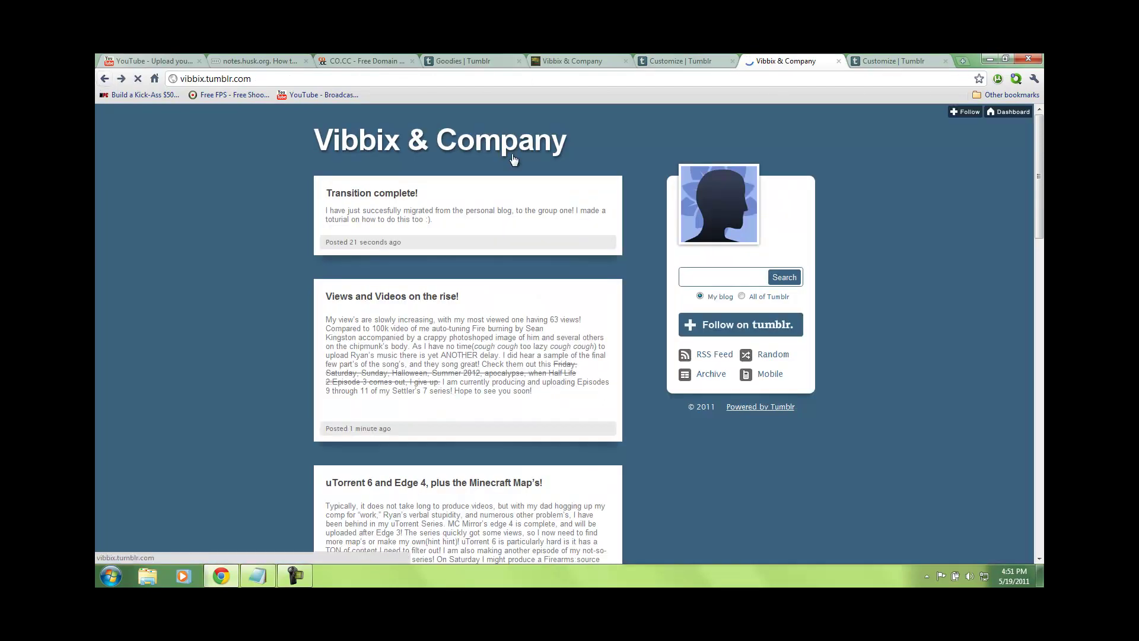
{"action": "left_click", "coordinate": [236, 83]}
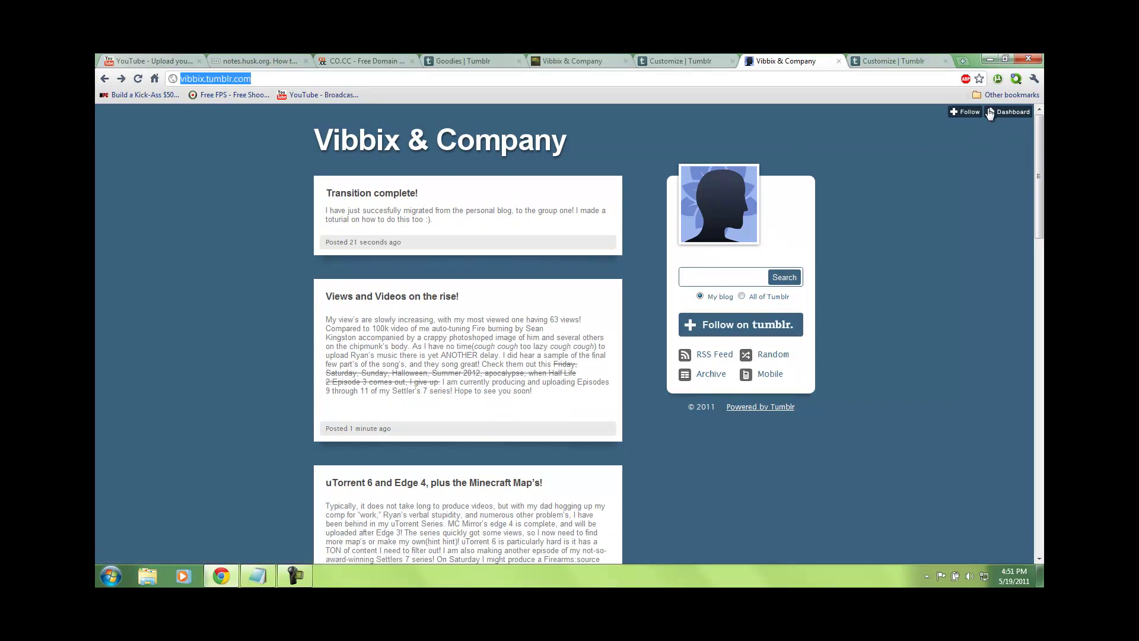
{"action": "left_click", "coordinate": [1012, 114]}
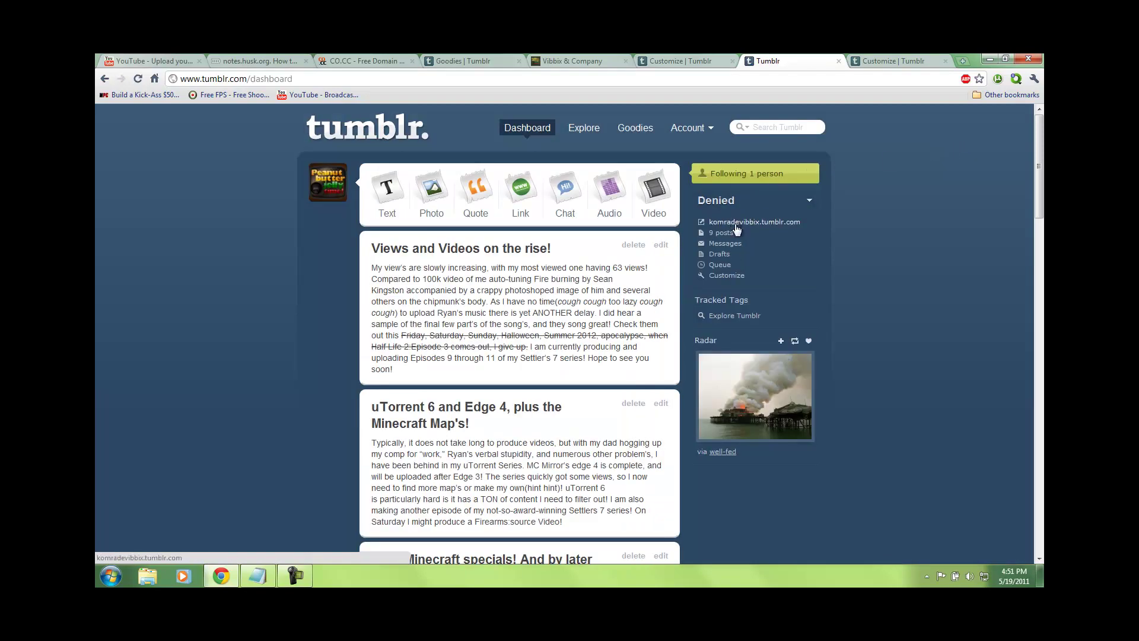
{"action": "left_click", "coordinate": [747, 201]}
{"action": "left_click", "coordinate": [746, 218]}
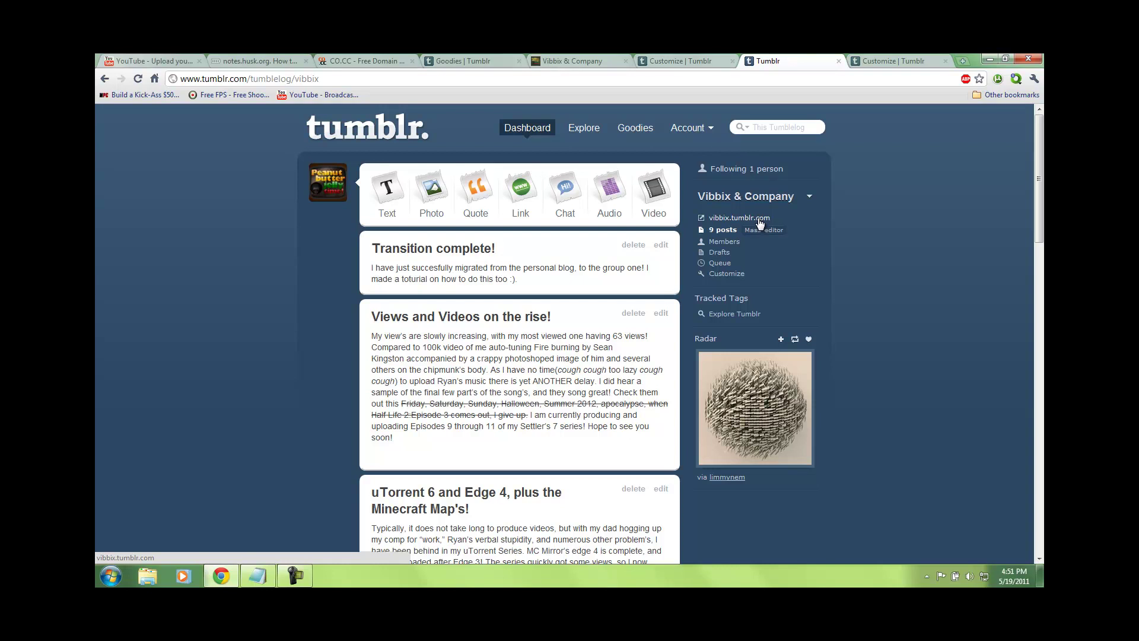
Step: Open Vibbix & Company customization, browse Appearance, Pages and Themes, and preview the Fluid theme
{"action": "left_click", "coordinate": [739, 277]}
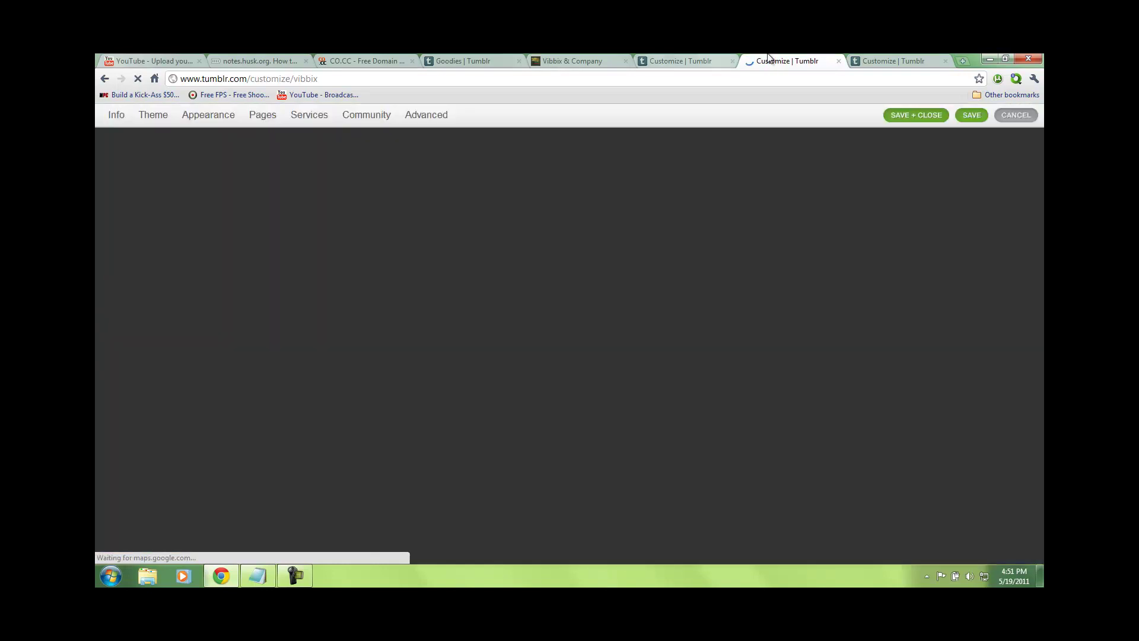
{"action": "left_click", "coordinate": [700, 57]}
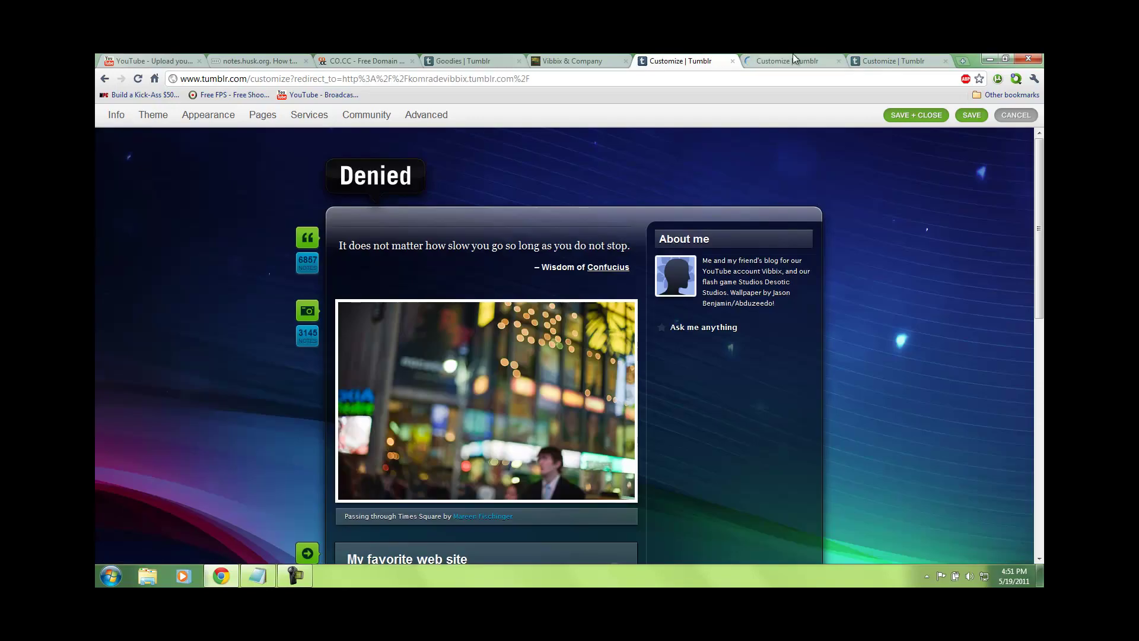
{"action": "left_click", "coordinate": [774, 60]}
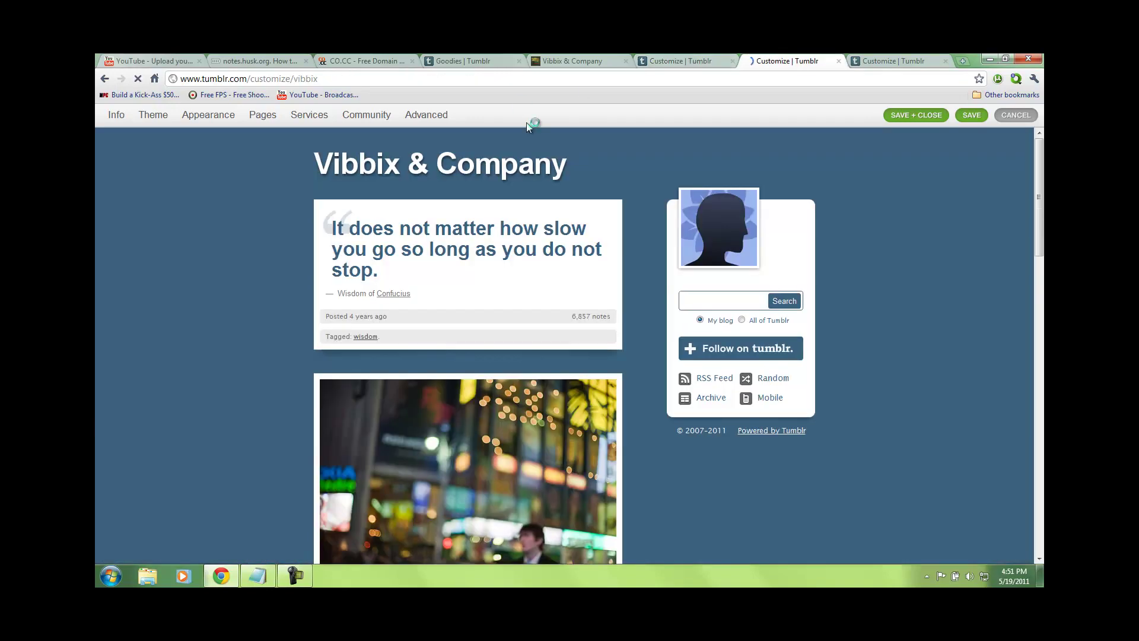
{"action": "left_click", "coordinate": [198, 117]}
{"action": "left_click", "coordinate": [248, 119]}
{"action": "left_click", "coordinate": [148, 118]}
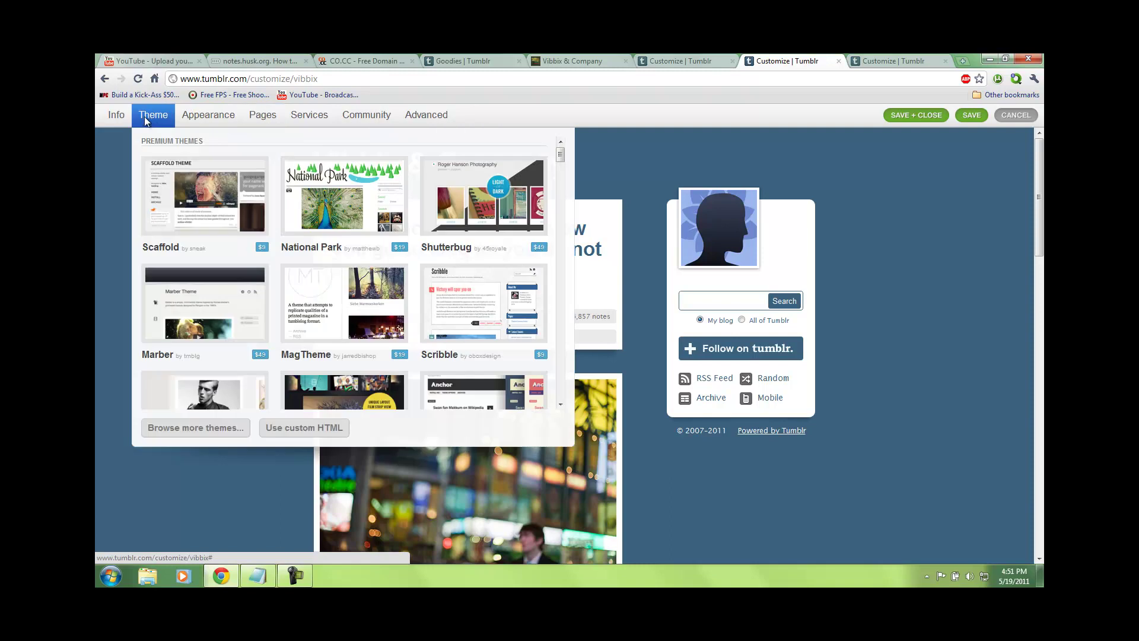
{"action": "left_click_drag", "start_coordinate": [562, 164], "coordinate": [560, 259]}
{"action": "left_click", "coordinate": [347, 215]}
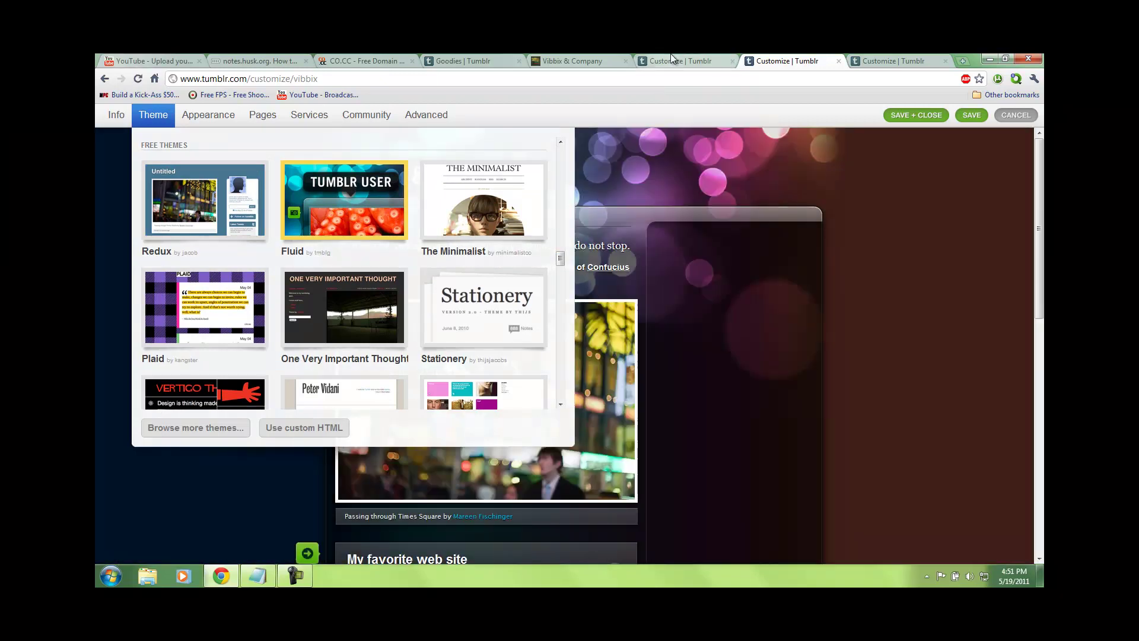
Step: Switch to the Denied blog's Customize page and scroll through its title, description and URL settings
{"action": "left_click", "coordinate": [670, 55]}
{"action": "scroll", "coordinate": [275, 176], "scroll_direction": "down", "scroll_amount": 5}
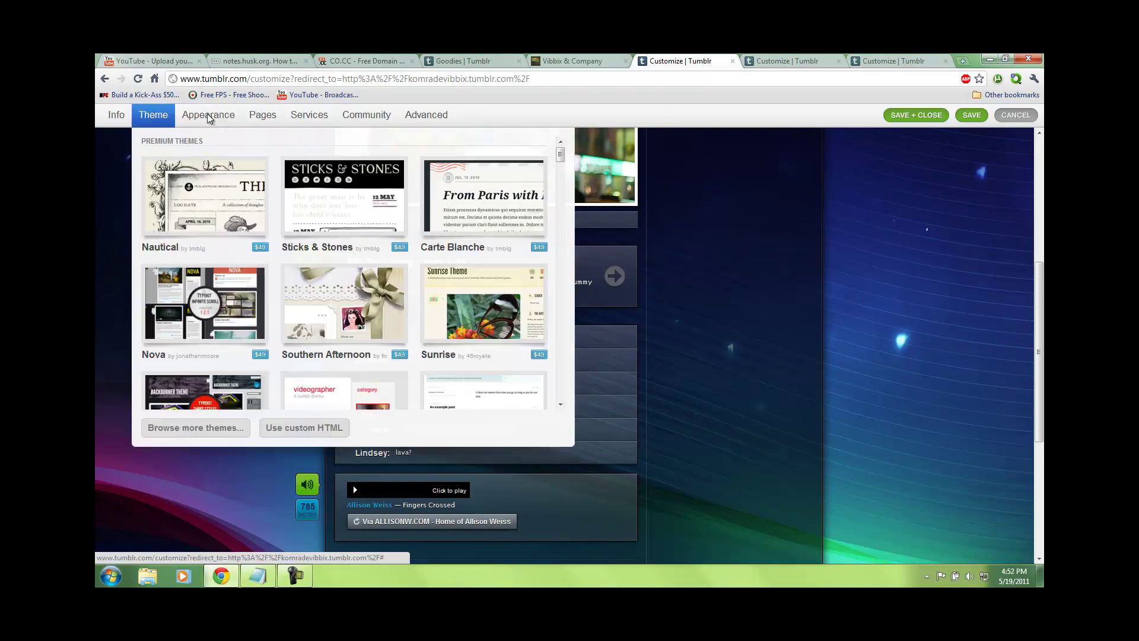
{"action": "mouse_move", "coordinate": [153, 115]}
{"action": "scroll", "coordinate": [476, 223], "scroll_direction": "down", "scroll_amount": 3}
{"action": "scroll", "coordinate": [477, 225], "scroll_direction": "down", "scroll_amount": 3}
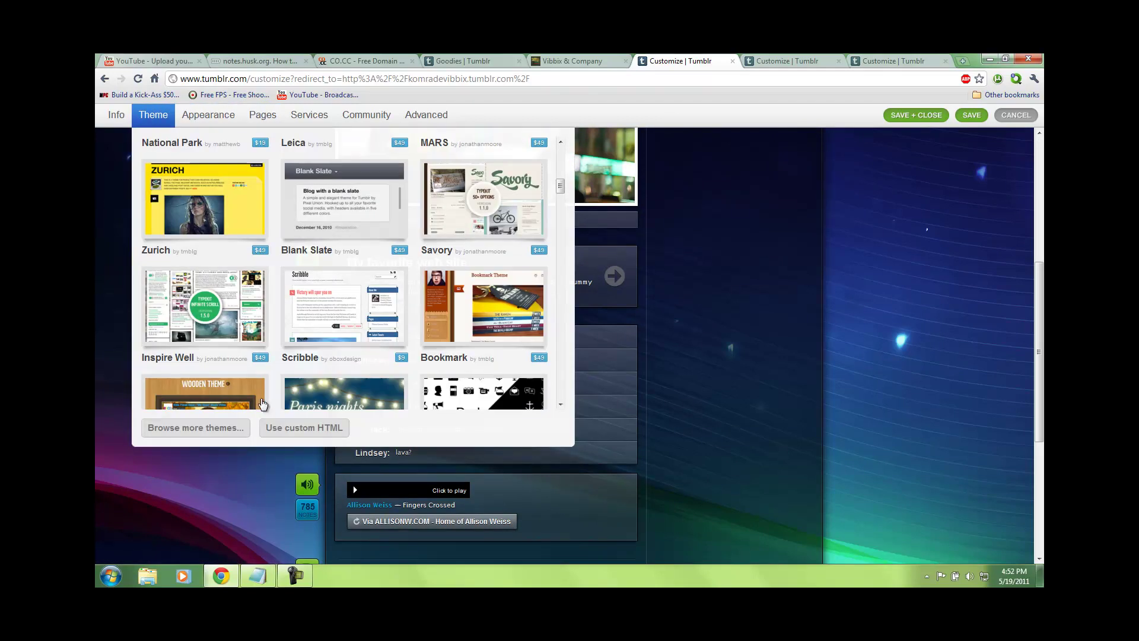
{"action": "left_click_drag", "start_coordinate": [560, 187], "coordinate": [564, 407]}
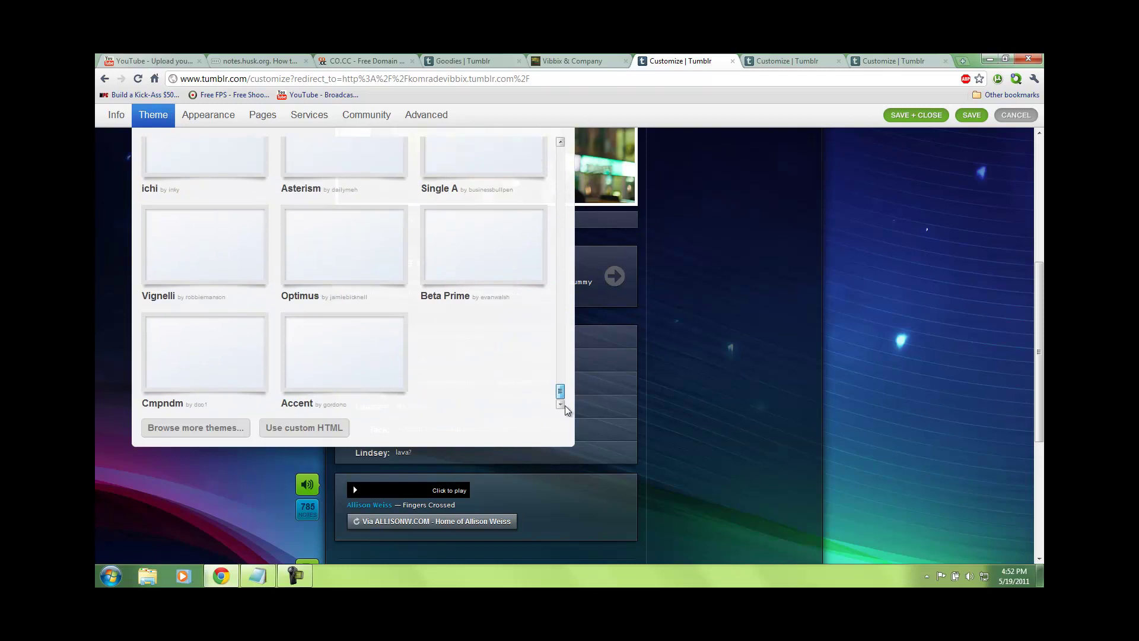
Step: Copy the Denied blog's description into the Vibbix & Company description field
{"action": "mouse_move", "coordinate": [116, 118]}
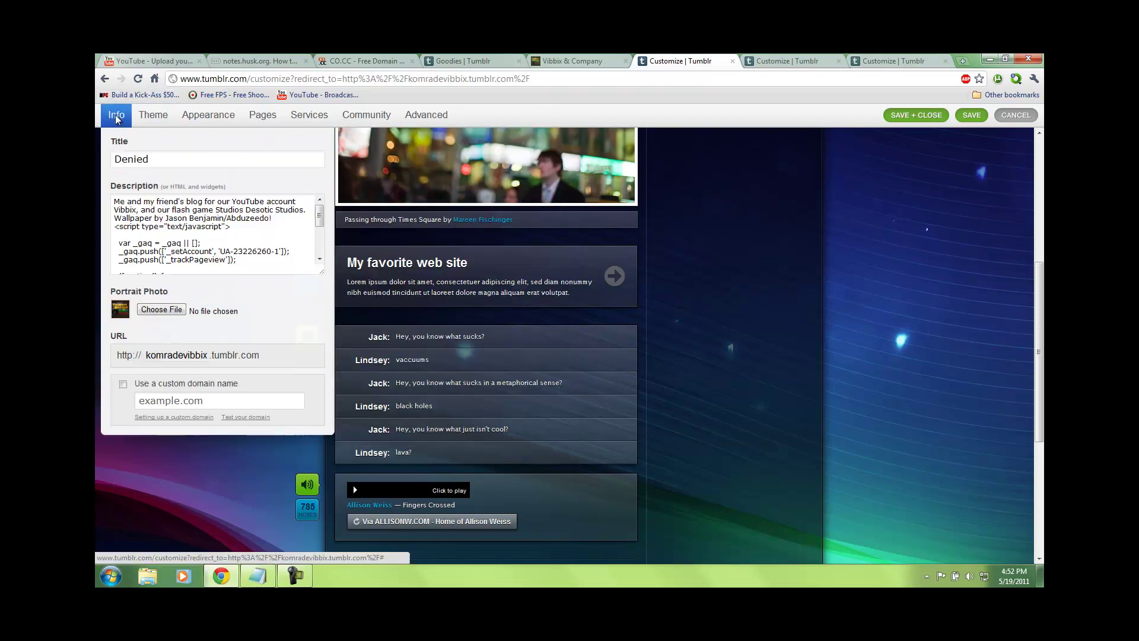
{"action": "left_click", "coordinate": [207, 226]}
{"action": "key", "text": "ctrl+a"}
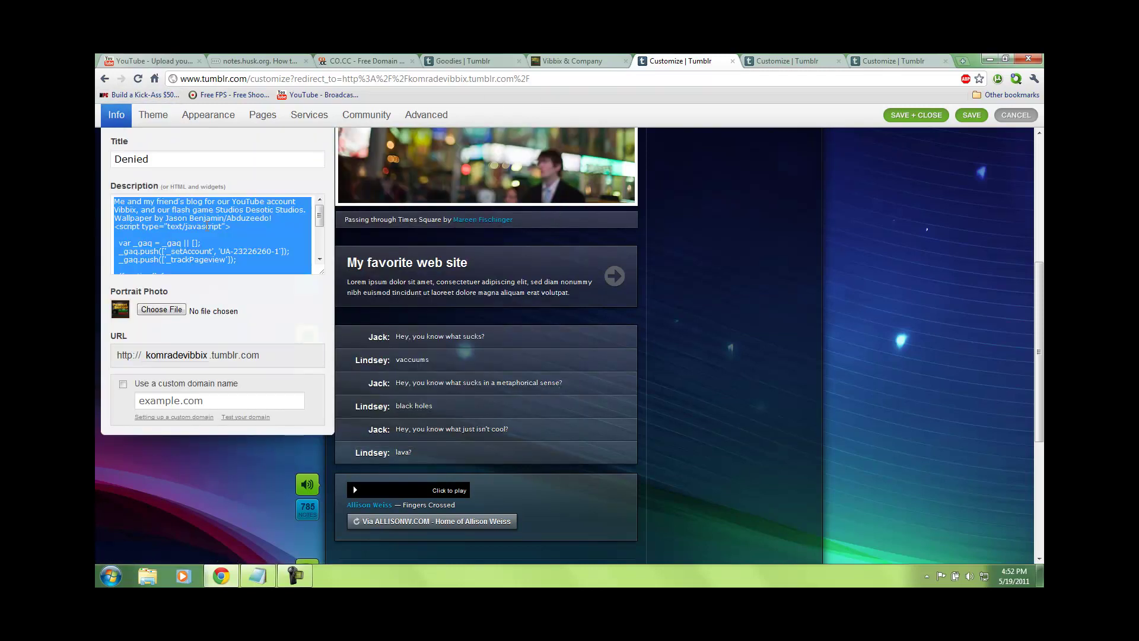
{"action": "left_click", "coordinate": [786, 60]}
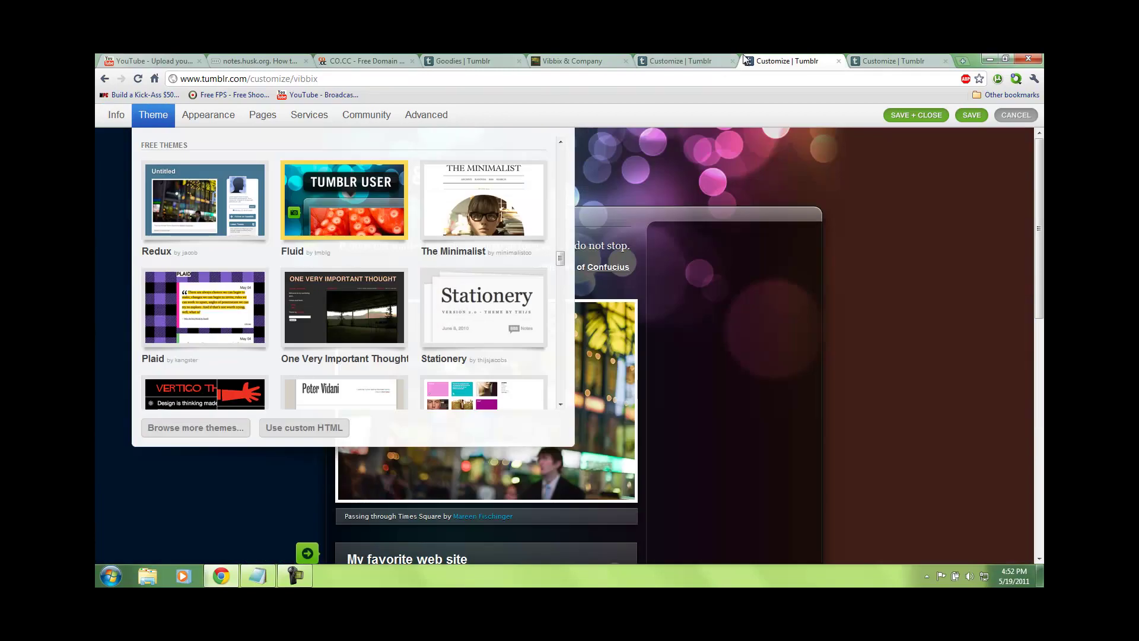
{"action": "mouse_move", "coordinate": [112, 122]}
{"action": "left_click", "coordinate": [198, 245]}
{"action": "key", "text": "ctrl+v"}
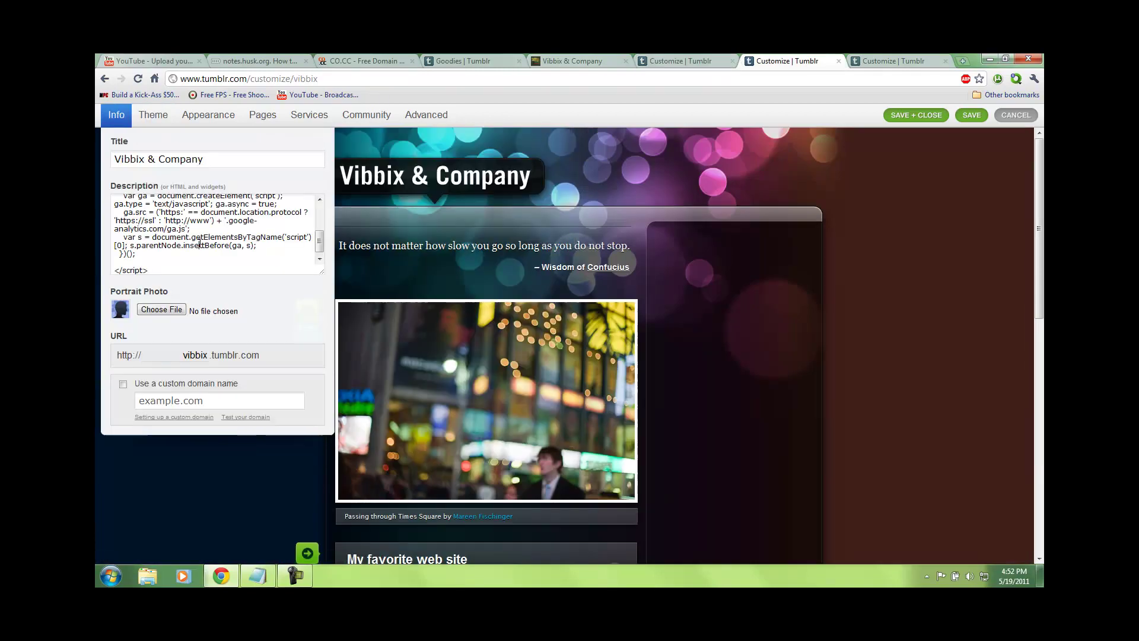
{"action": "scroll", "coordinate": [288, 239], "scroll_direction": "up", "scroll_amount": 5}
{"action": "scroll", "coordinate": [214, 242], "scroll_direction": "down", "scroll_amount": 3}
{"action": "scroll", "coordinate": [219, 240], "scroll_direction": "up", "scroll_amount": 3}
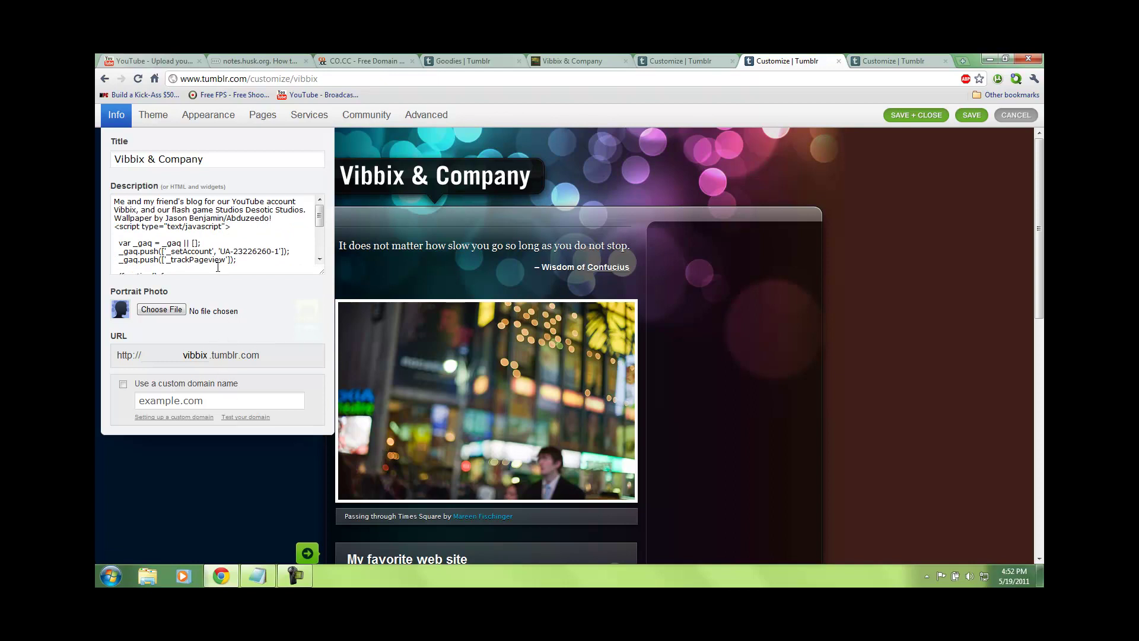
{"action": "left_click", "coordinate": [254, 164]}
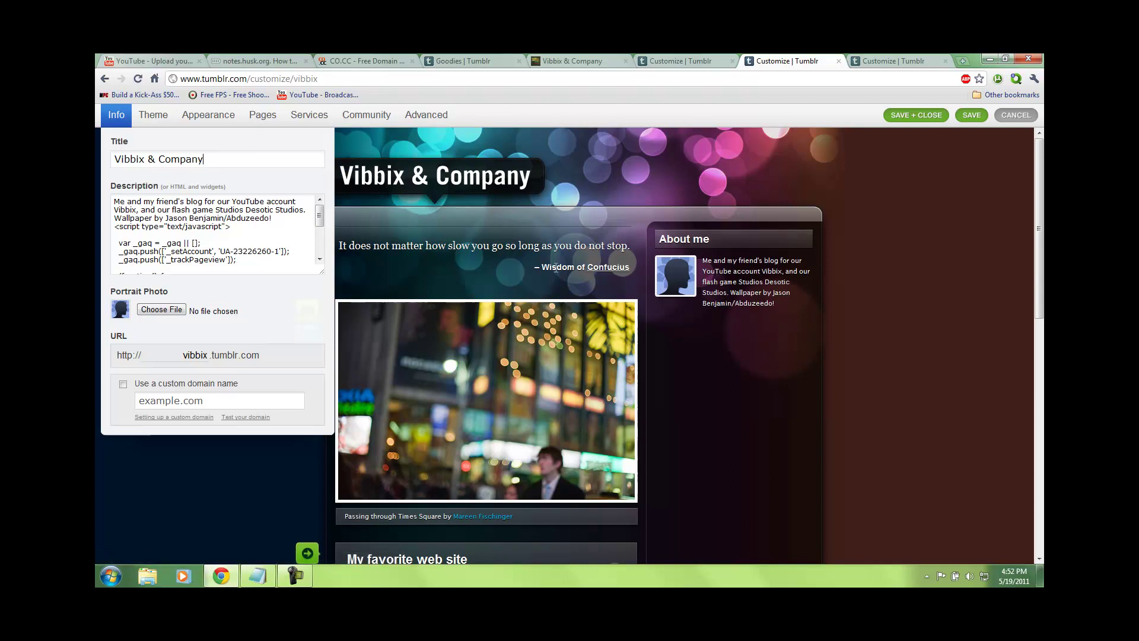
{"action": "scroll", "coordinate": [226, 248], "scroll_direction": "down", "scroll_amount": 2}
{"action": "scroll", "coordinate": [226, 248], "scroll_direction": "up", "scroll_amount": 2}
Step: Delete the Denied blog's description and save it, then save the Vibbix & Company settings
{"action": "left_click", "coordinate": [650, 58]}
{"action": "left_click", "coordinate": [241, 227]}
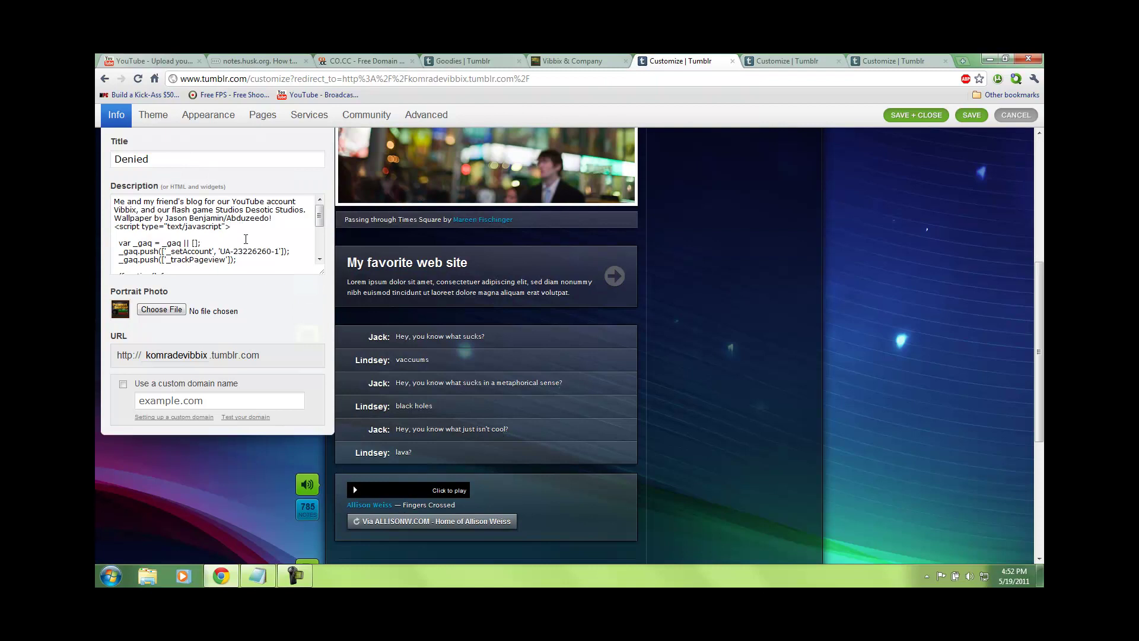
{"action": "key", "text": "ctrl+a"}
{"action": "key", "text": "BackSpace"}
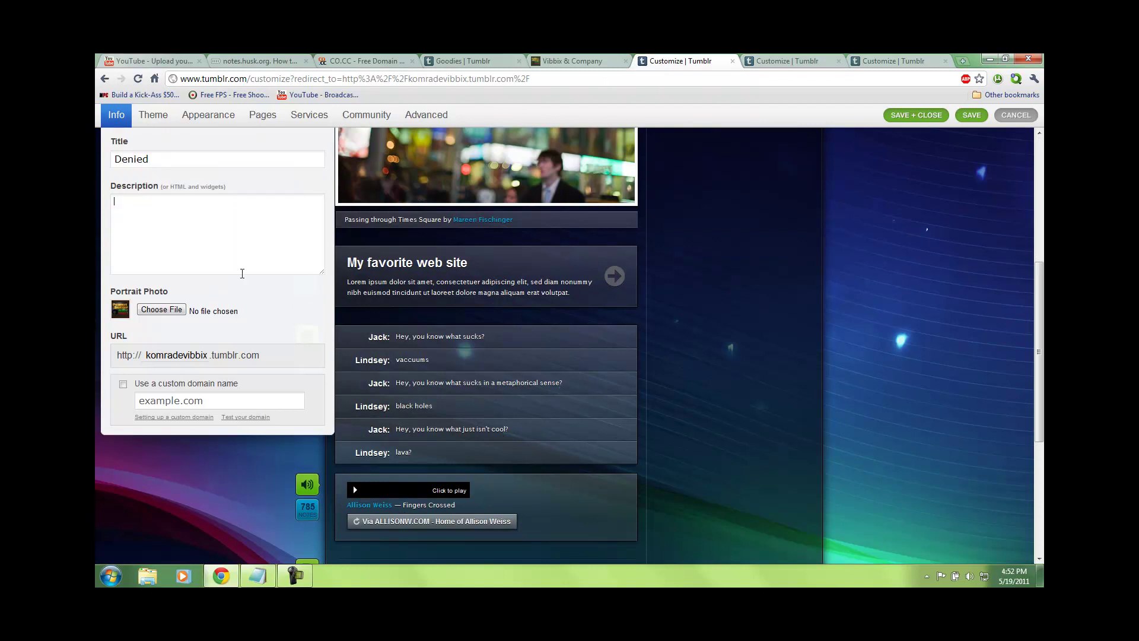
{"action": "left_click", "coordinate": [971, 115]}
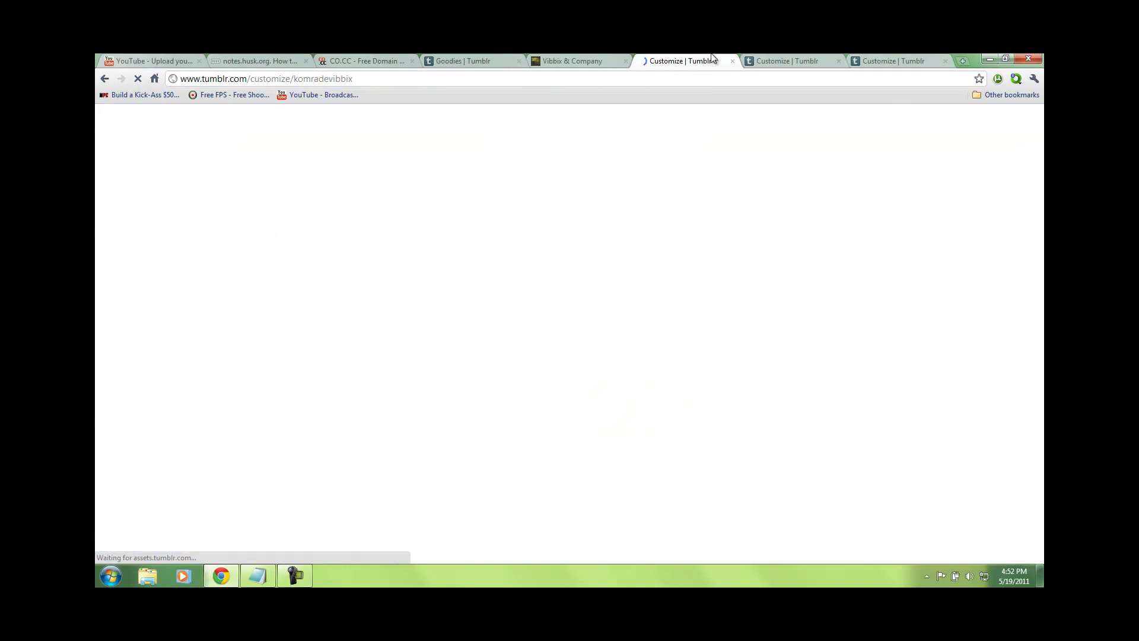
{"action": "left_click", "coordinate": [762, 60]}
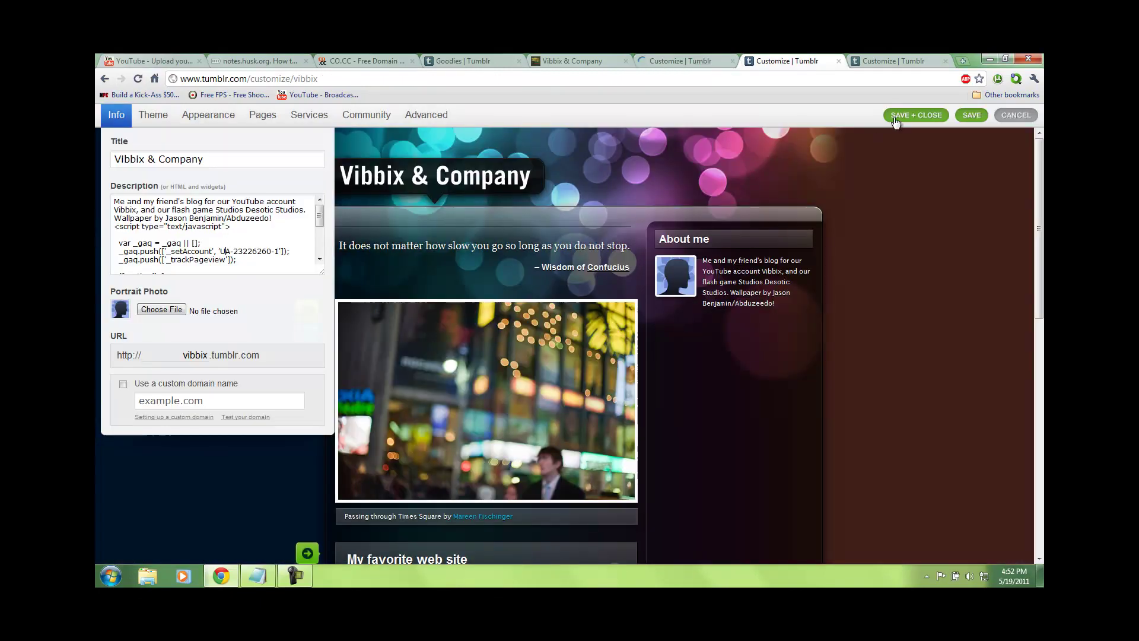
{"action": "left_click", "coordinate": [976, 117]}
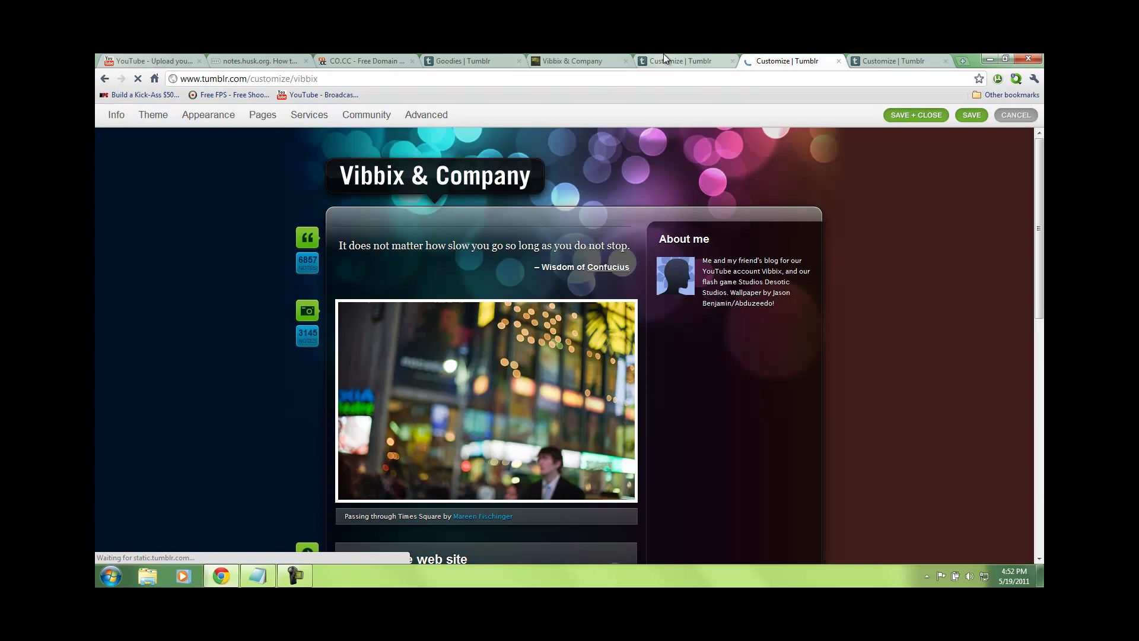
Step: Open the Vibbix & Company Appearance settings and start a background image upload
{"action": "left_click", "coordinate": [663, 55]}
{"action": "left_click", "coordinate": [772, 58]}
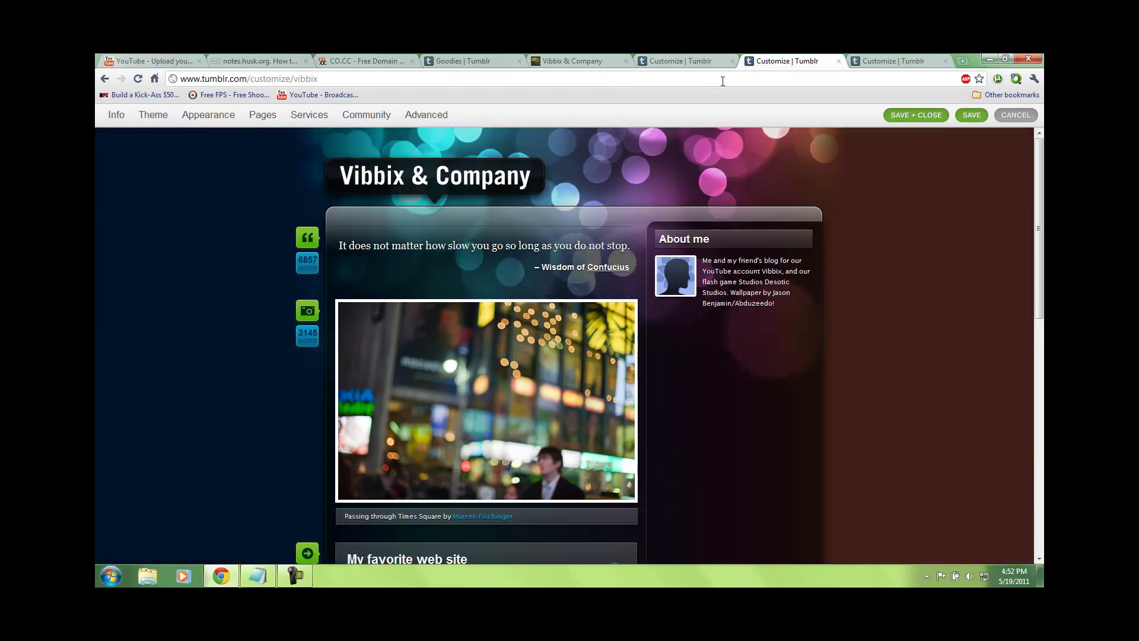
{"action": "left_click", "coordinate": [222, 118]}
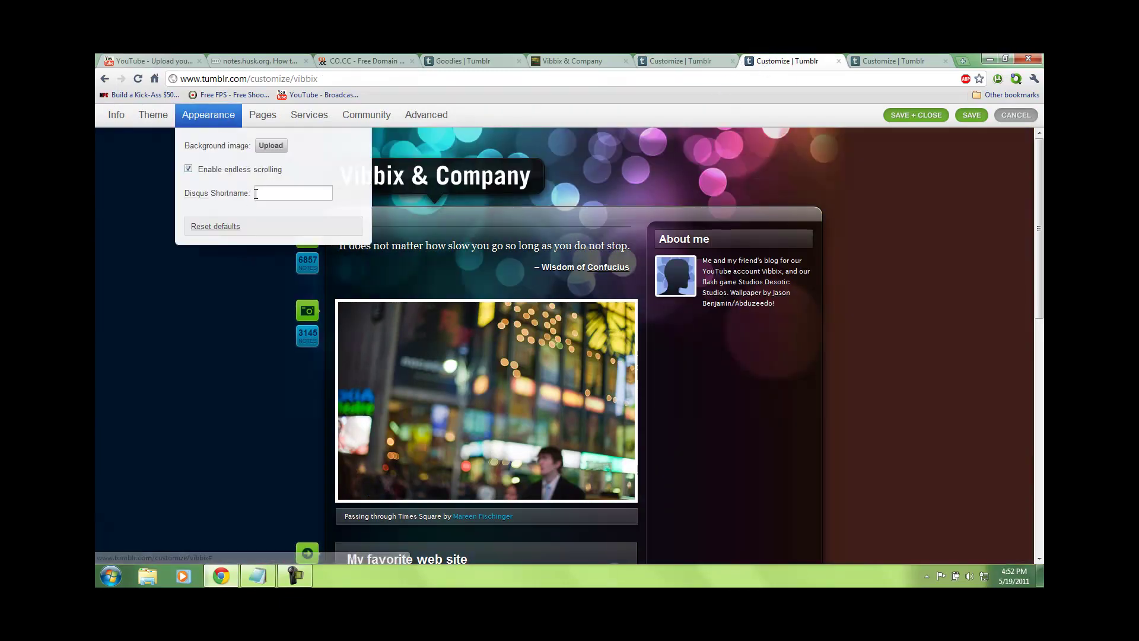
{"action": "left_click", "coordinate": [276, 146]}
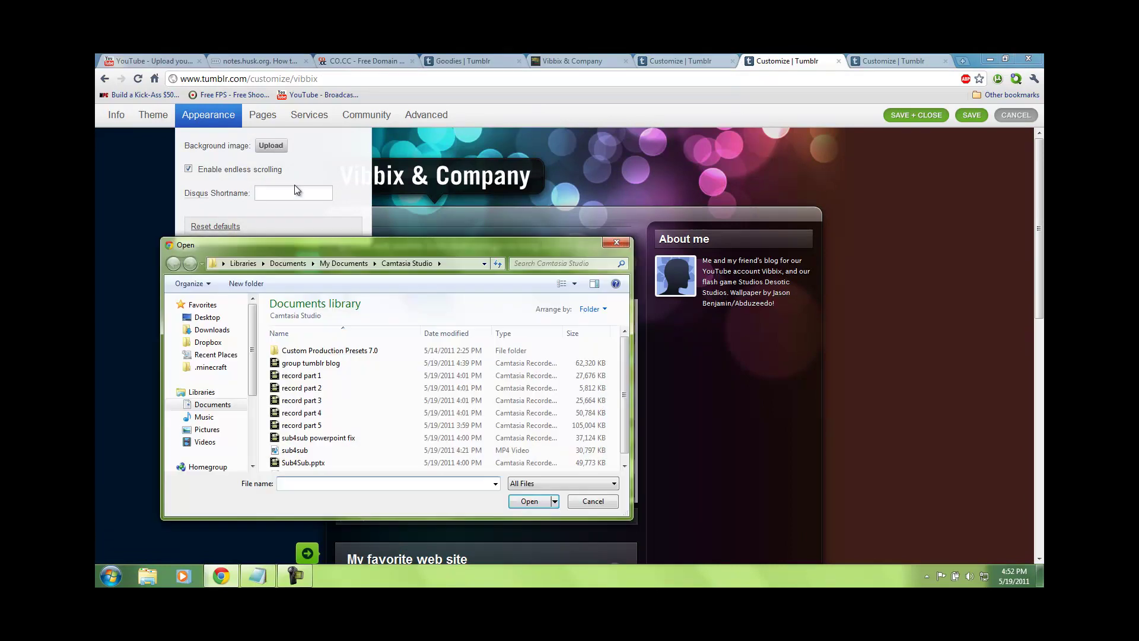
Step: In Downloads, pick the wp_2560 wallpaper instead of wp_iPad and upload it
{"action": "left_click", "coordinate": [211, 330]}
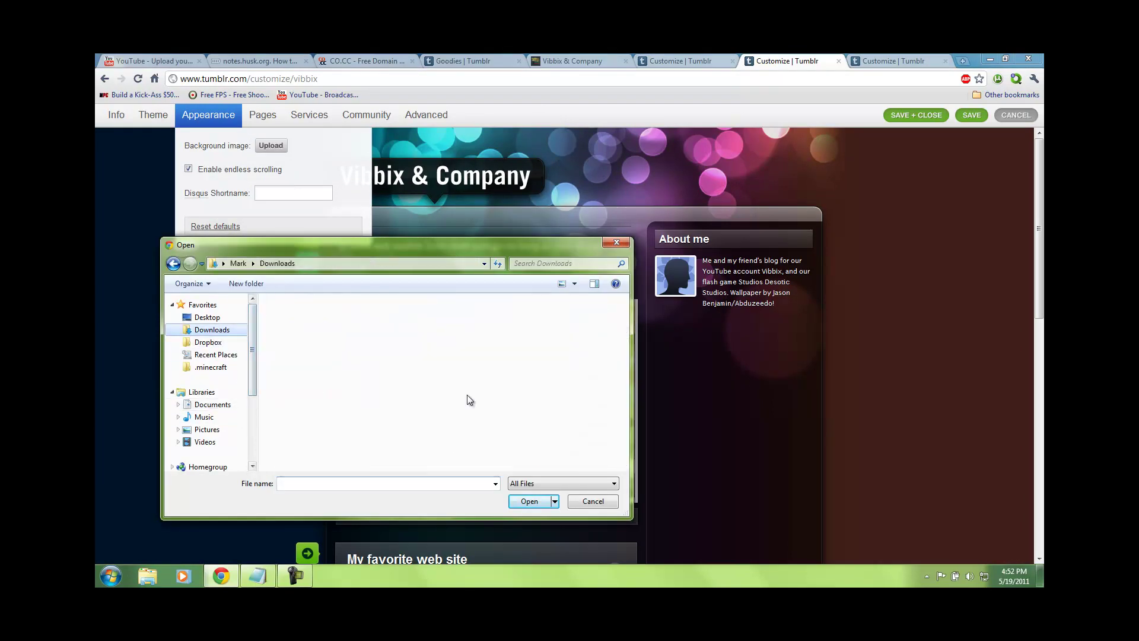
{"action": "scroll", "coordinate": [552, 383], "scroll_direction": "down", "scroll_amount": 5}
{"action": "left_click", "coordinate": [508, 338]}
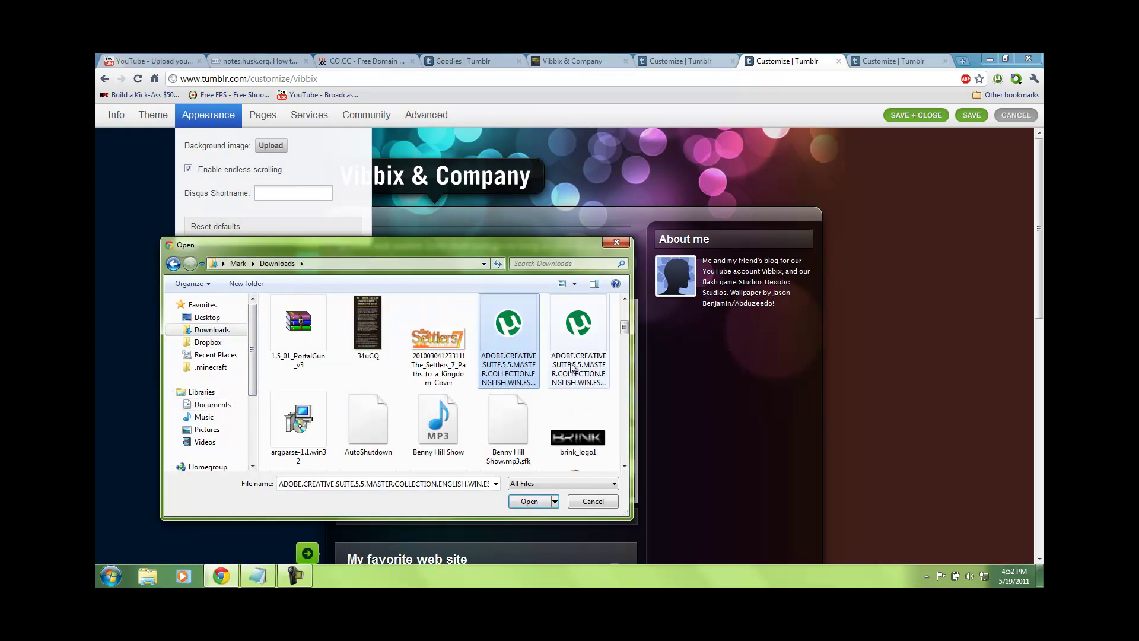
{"action": "left_click", "coordinate": [605, 363]}
{"action": "left_click_drag", "start_coordinate": [624, 327], "coordinate": [625, 454]}
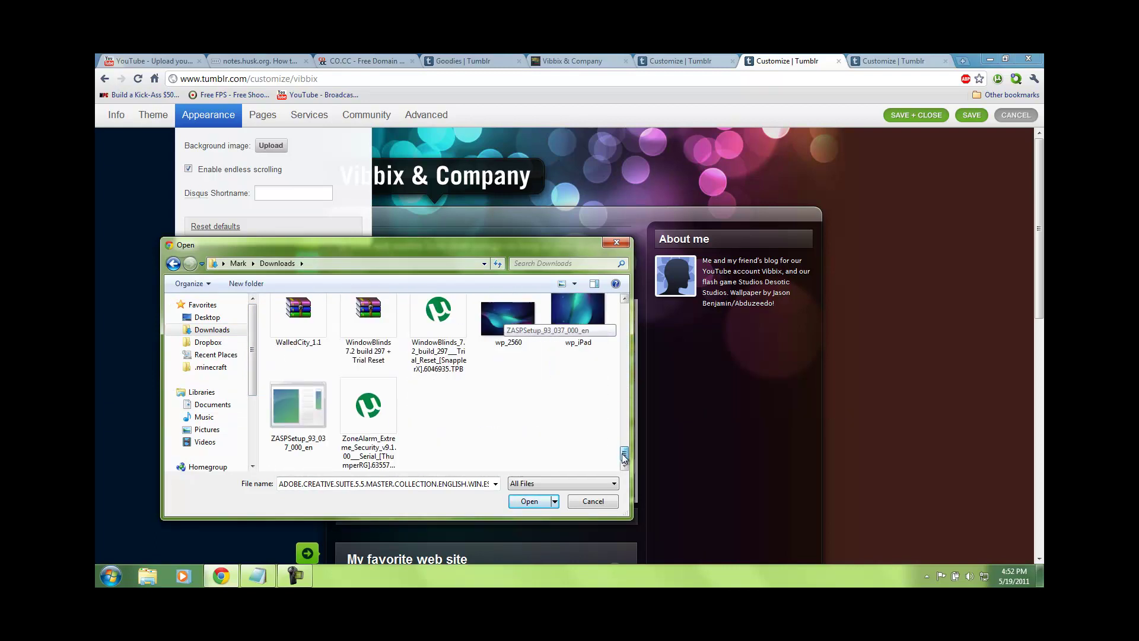
{"action": "left_click", "coordinate": [580, 347]}
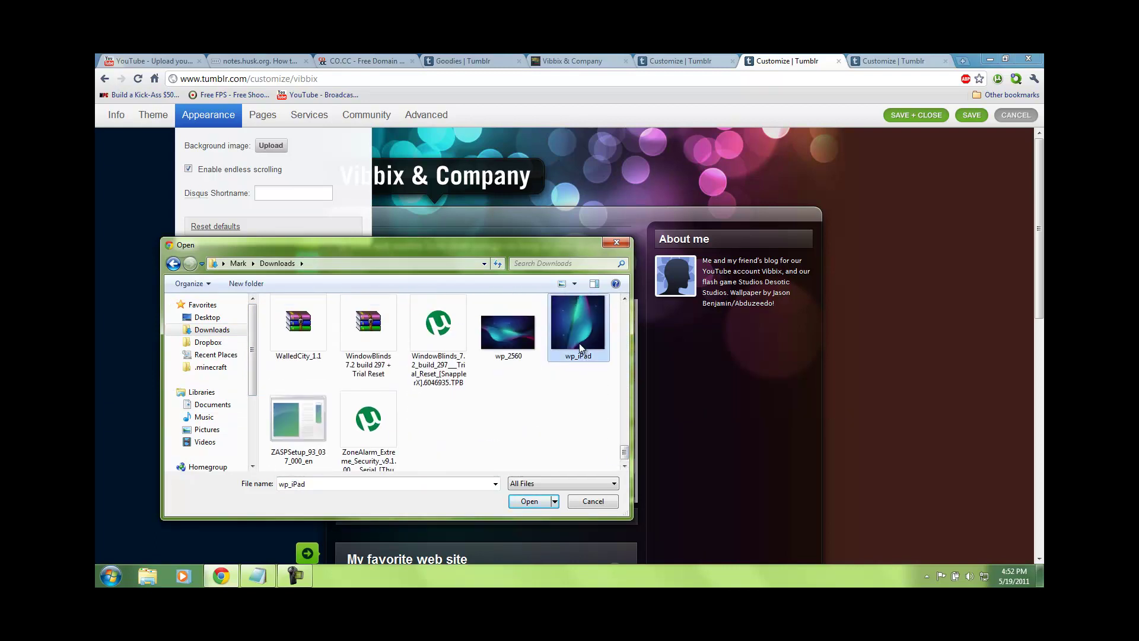
{"action": "left_click", "coordinate": [529, 343]}
{"action": "double_click", "coordinate": [529, 343]}
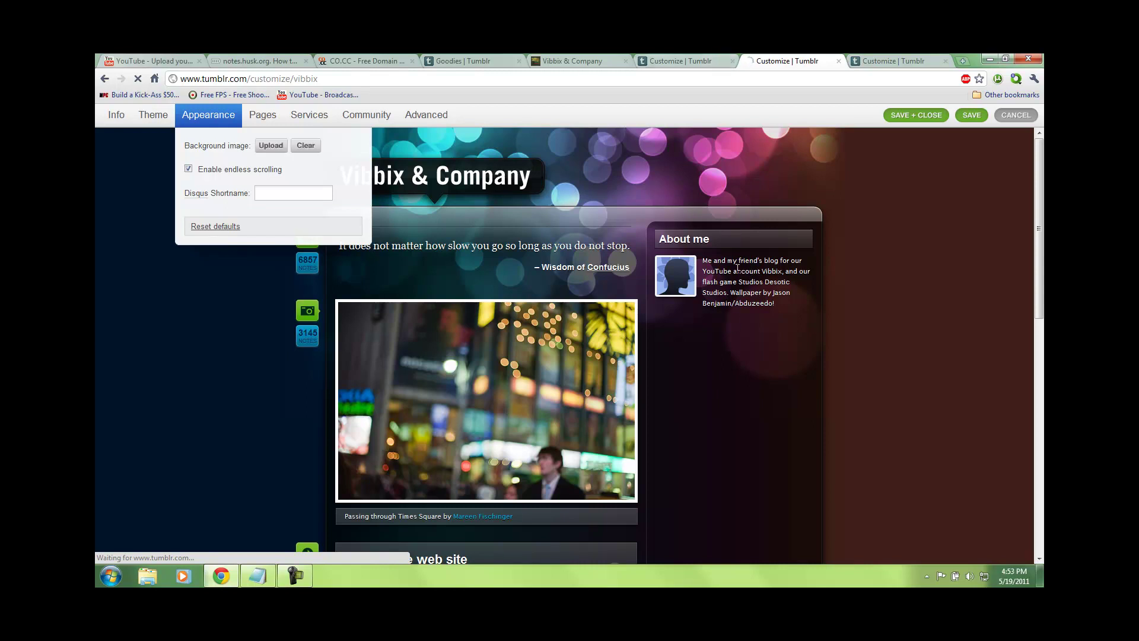
Step: Turn Enable endless scrolling off and back on in Vibbix & Company's appearance settings
{"action": "scroll", "coordinate": [751, 343], "scroll_direction": "down", "scroll_amount": 6}
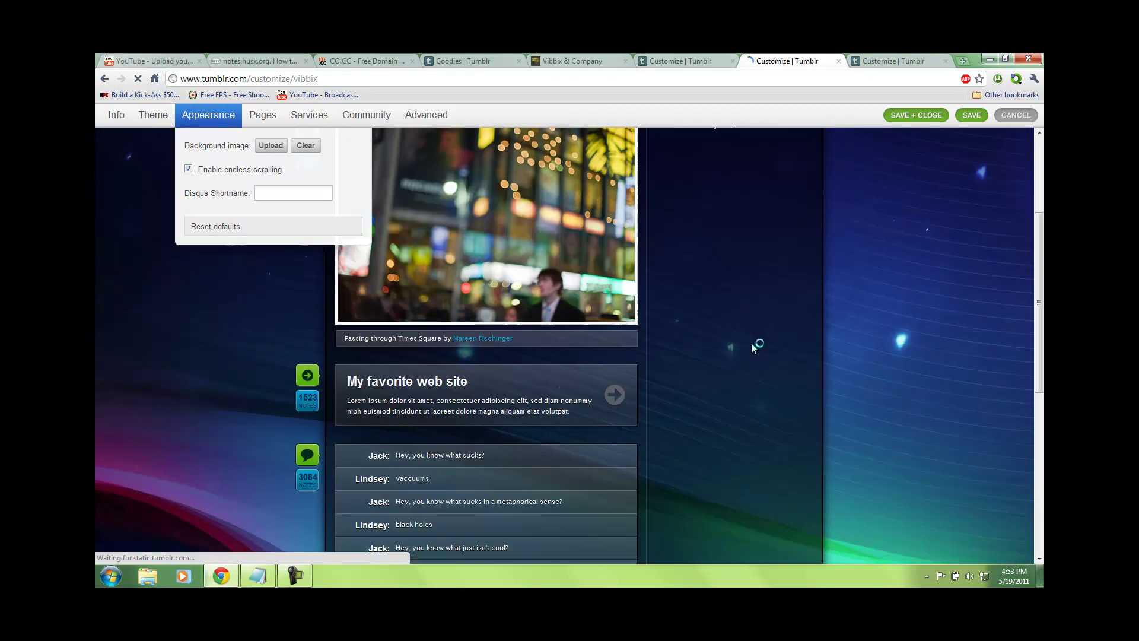
{"action": "scroll", "coordinate": [653, 358], "scroll_direction": "up", "scroll_amount": 2}
{"action": "scroll", "coordinate": [652, 358], "scroll_direction": "up", "scroll_amount": 4}
{"action": "left_click", "coordinate": [225, 118]}
{"action": "left_click", "coordinate": [225, 120]}
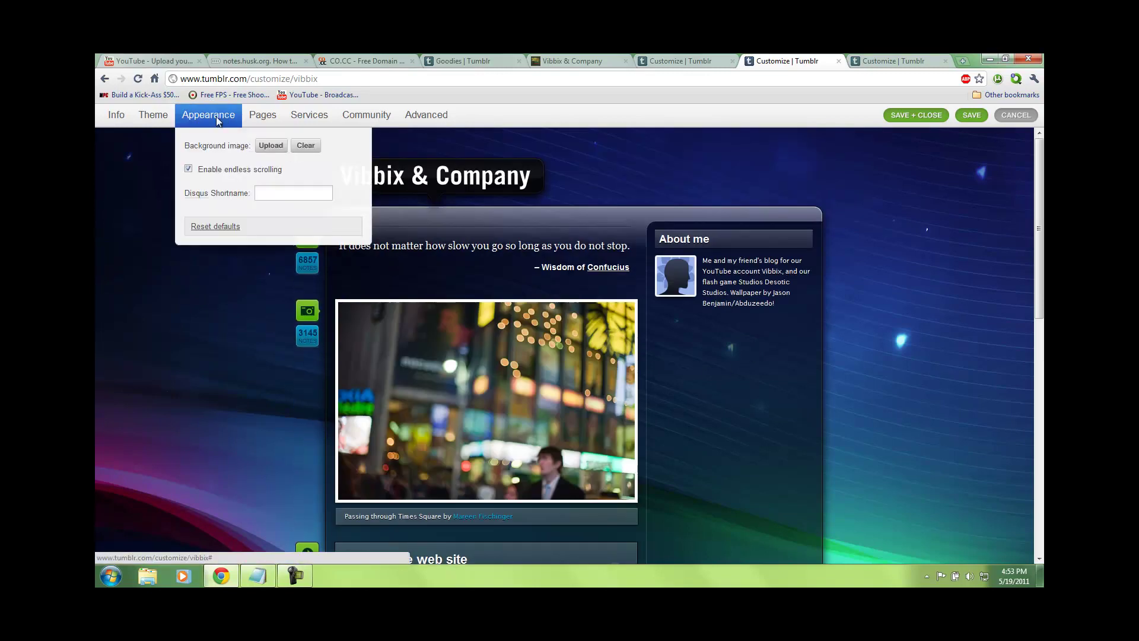
{"action": "left_click", "coordinate": [224, 169]}
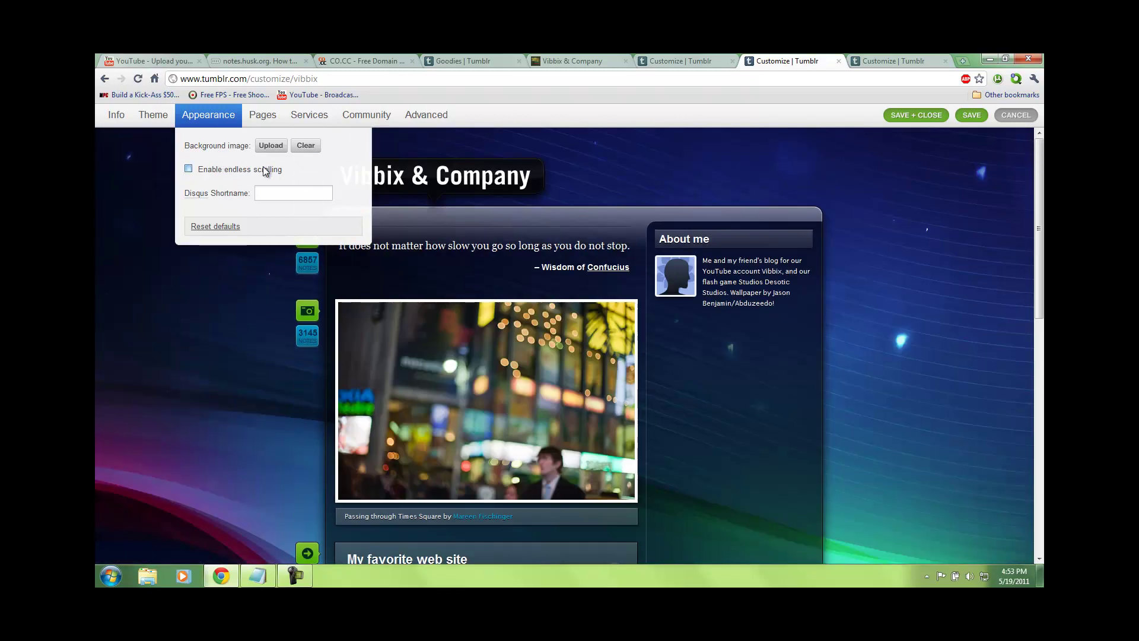
{"action": "left_click", "coordinate": [265, 170]}
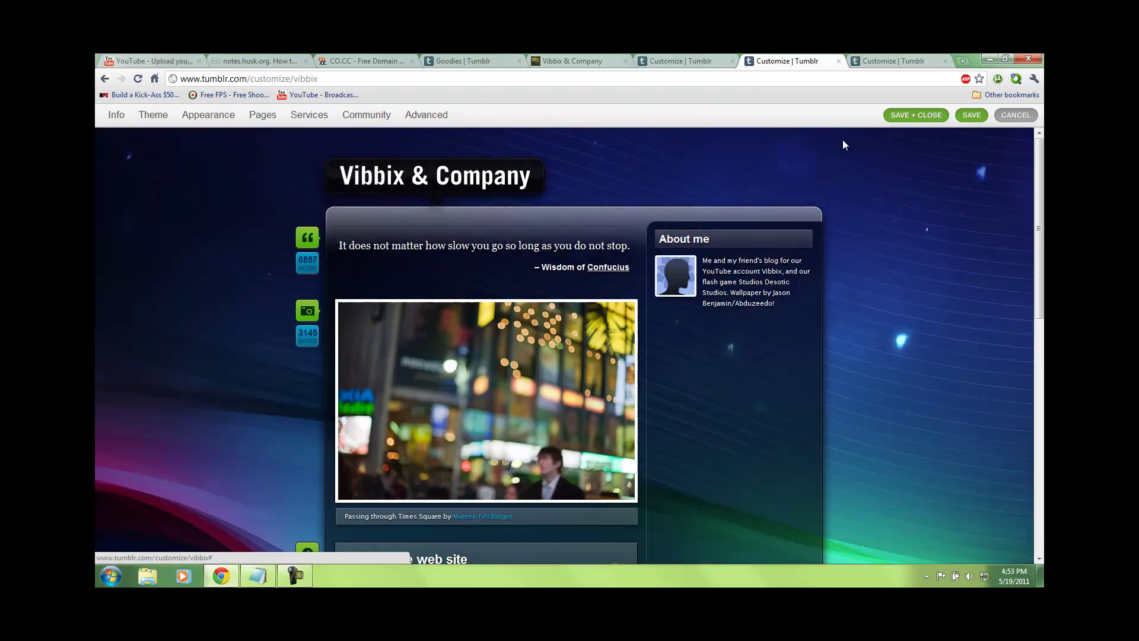
Step: Save the starry blue background, review the Services and Community tabs, then exit Customize
{"action": "left_click", "coordinate": [970, 117]}
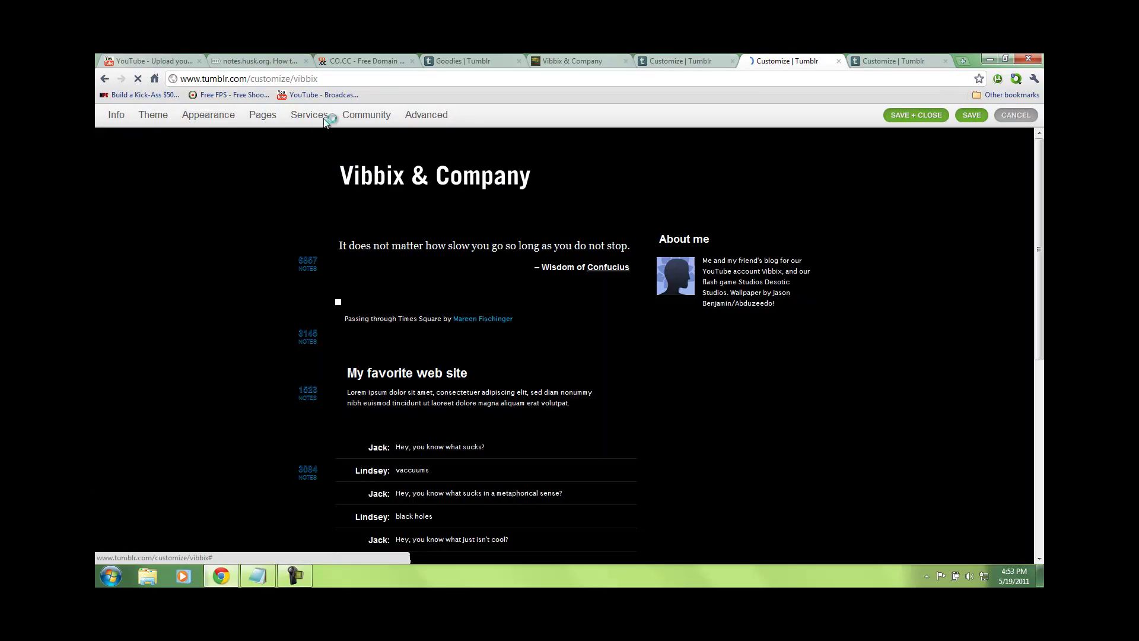
{"action": "left_click", "coordinate": [324, 116]}
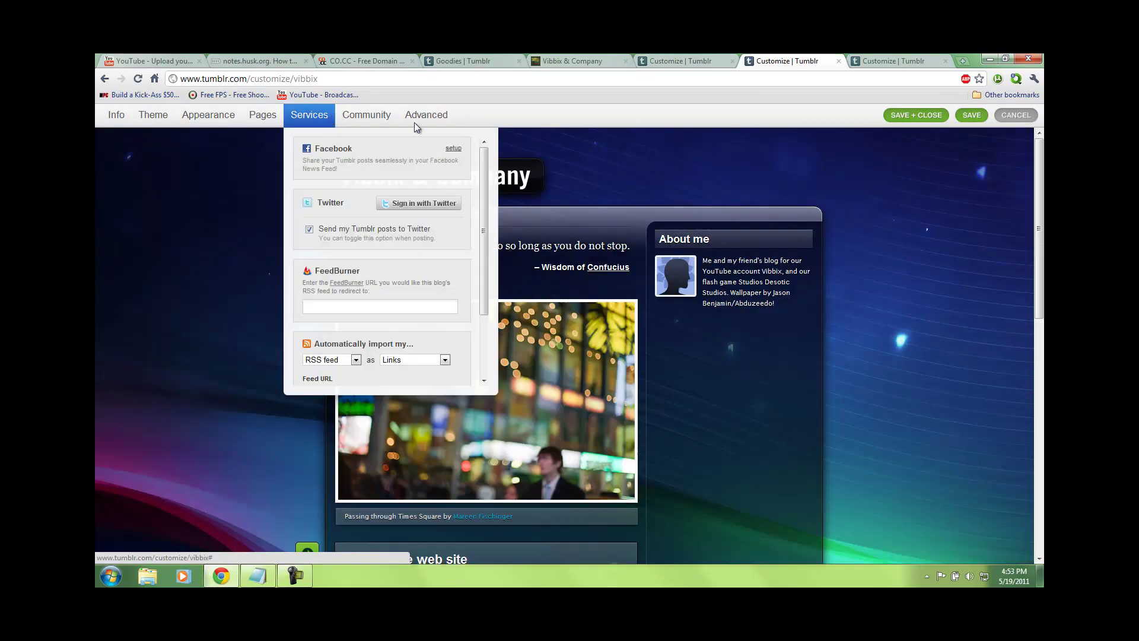
{"action": "left_click", "coordinate": [376, 117]}
{"action": "scroll", "coordinate": [511, 231], "scroll_direction": "down", "scroll_amount": 2}
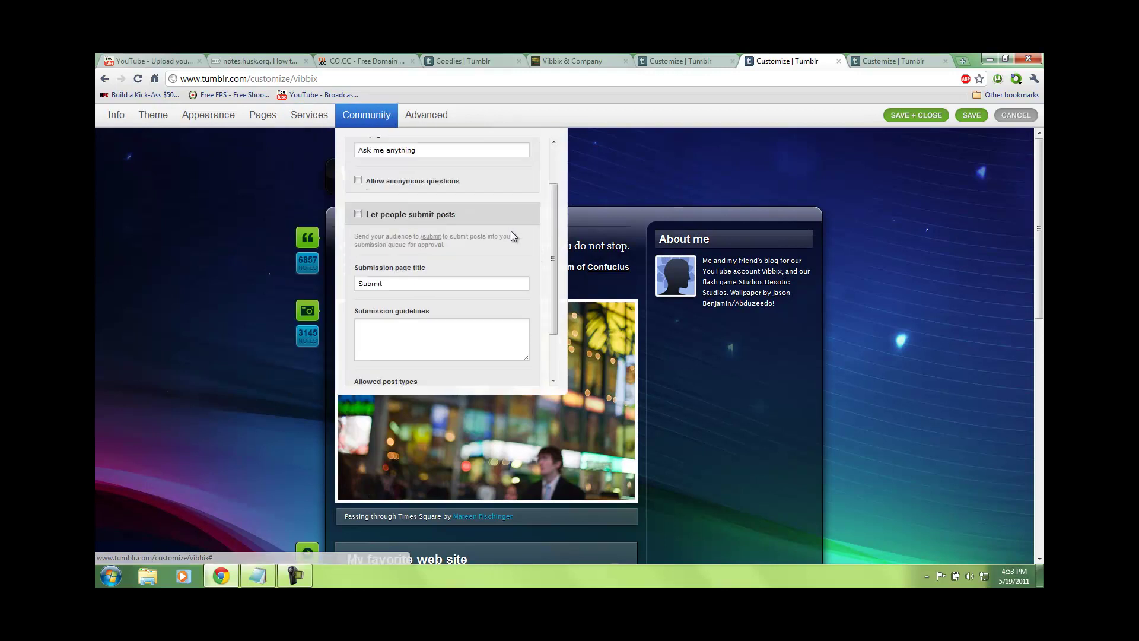
{"action": "scroll", "coordinate": [439, 237], "scroll_direction": "up", "scroll_amount": 2}
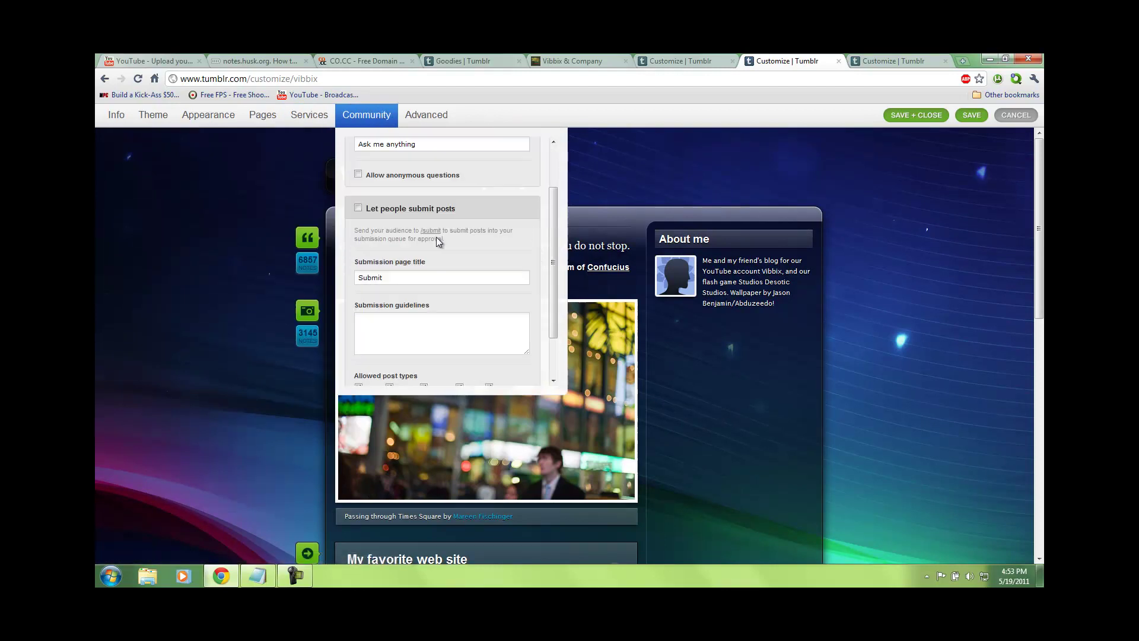
{"action": "left_click", "coordinate": [1015, 117]}
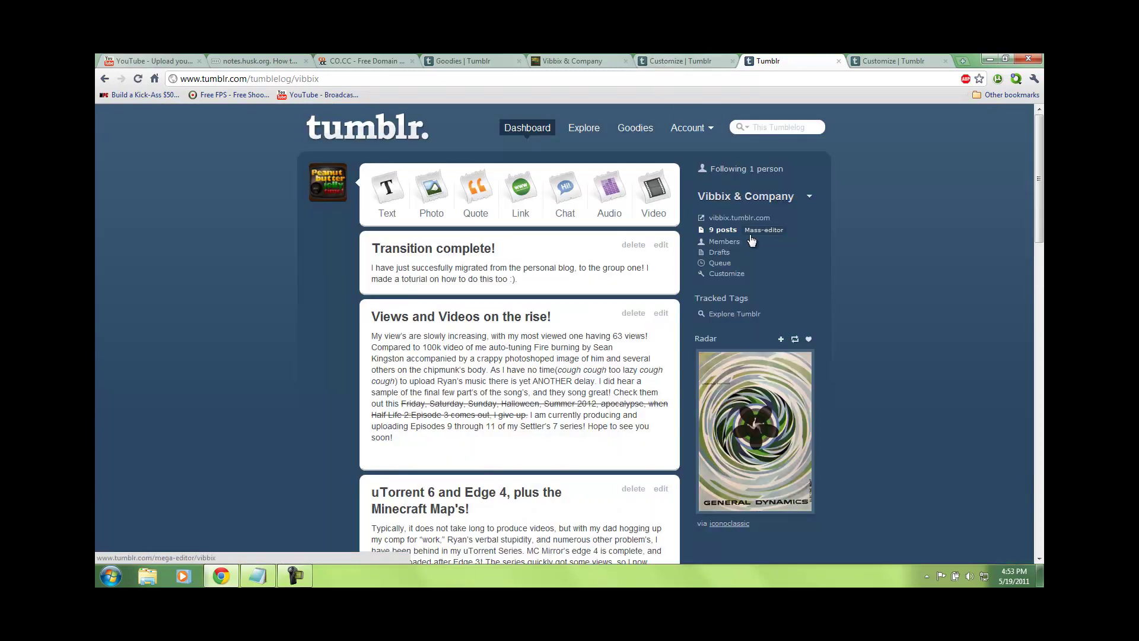
Step: Open the Vibbix & Company Members invite field, then go back to the notes.husk.org group-Tumblr guide
{"action": "left_click", "coordinate": [697, 129]}
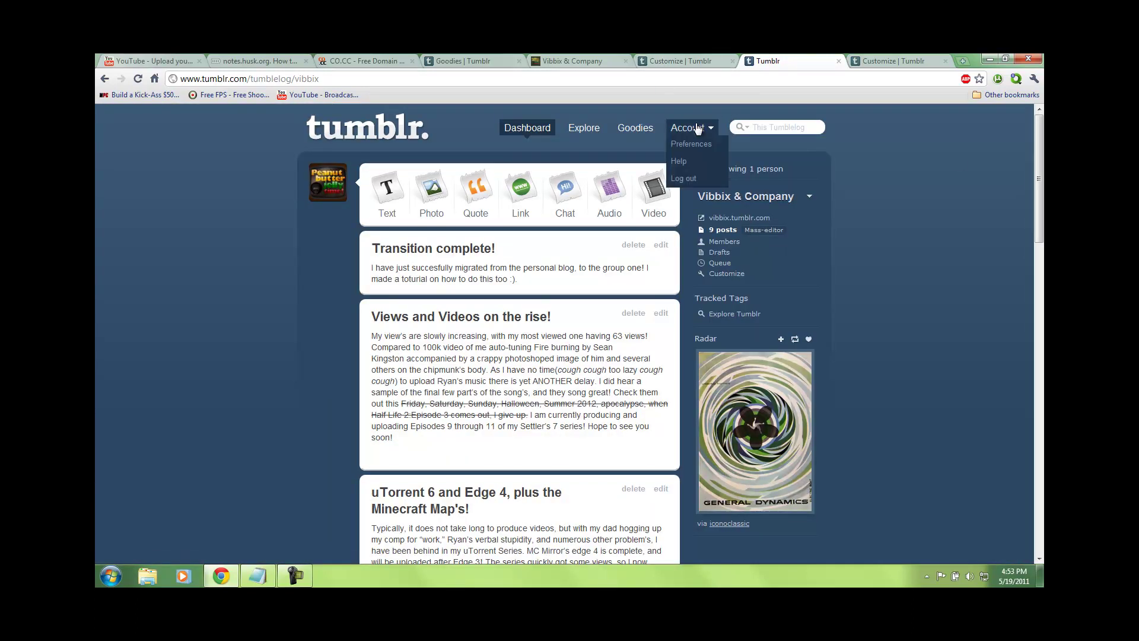
{"action": "left_click", "coordinate": [724, 242]}
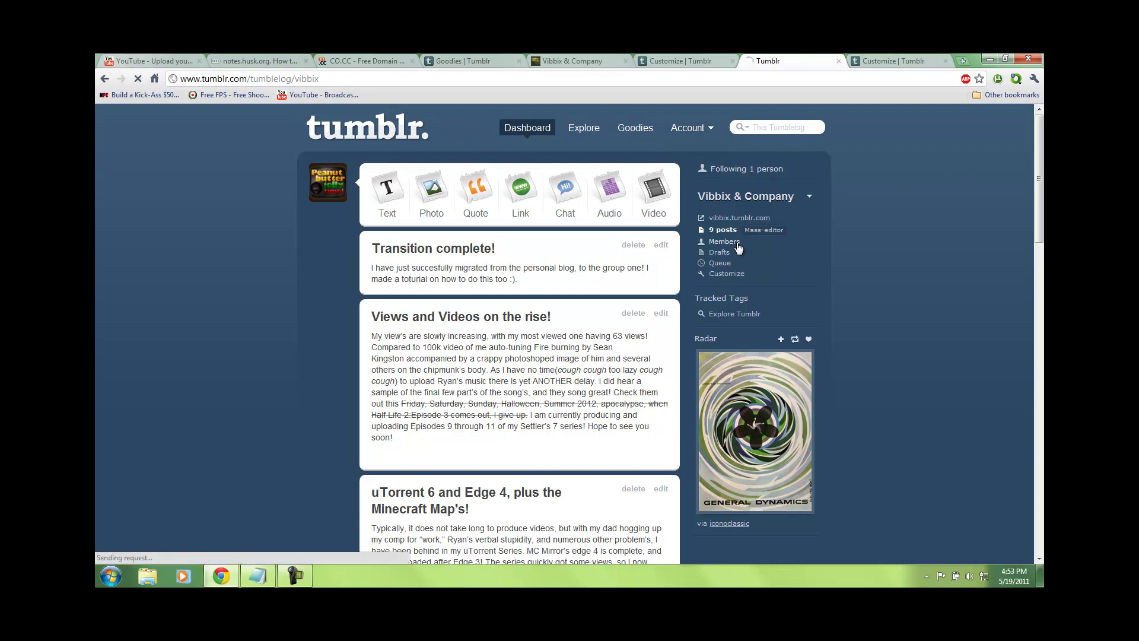
{"action": "left_click", "coordinate": [398, 281]}
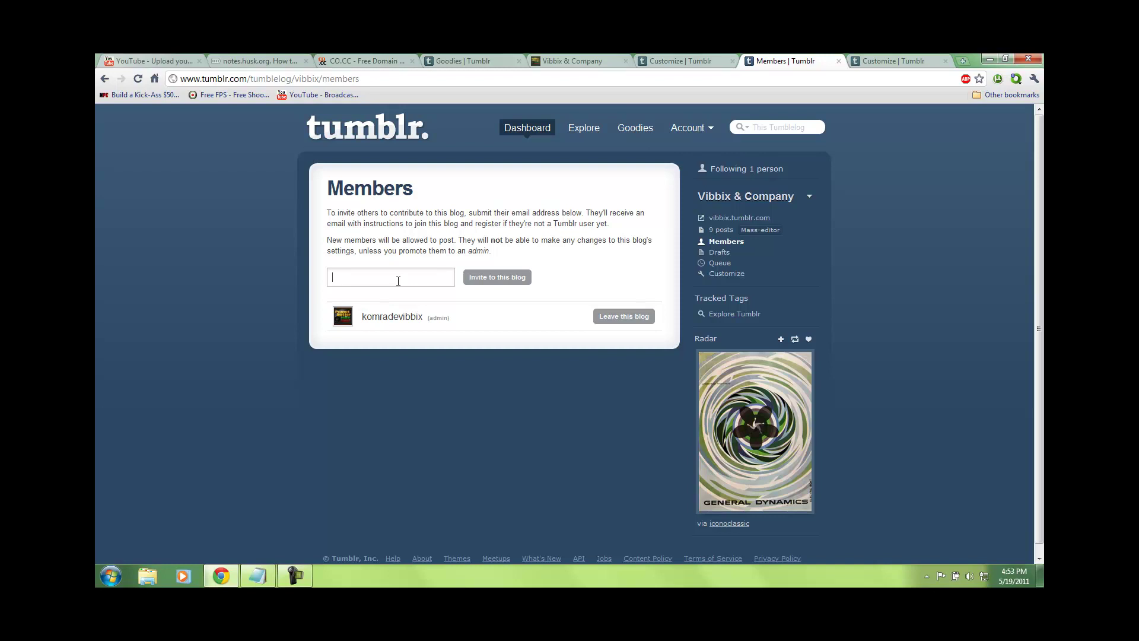
{"action": "left_click", "coordinate": [259, 60]}
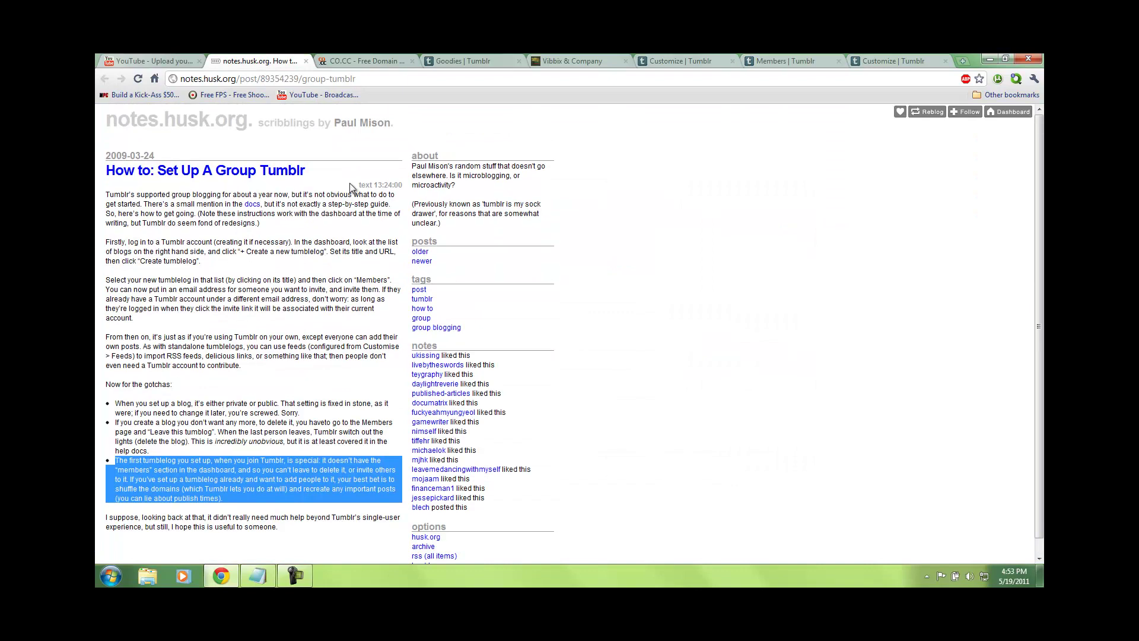
{"action": "scroll", "coordinate": [333, 162], "scroll_direction": "up", "scroll_amount": 1}
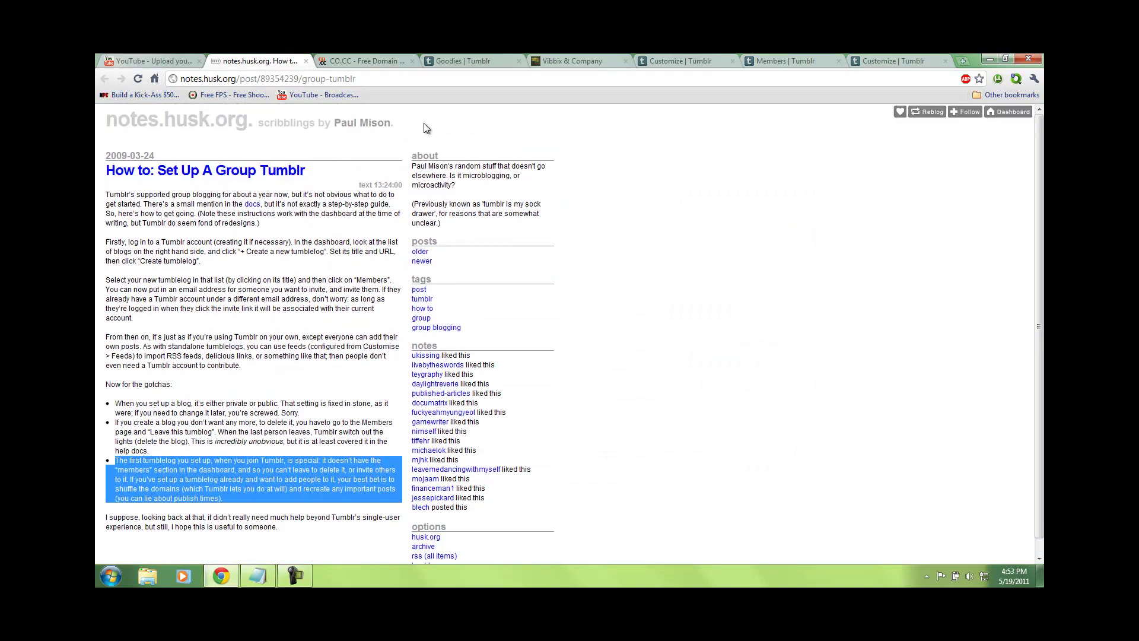